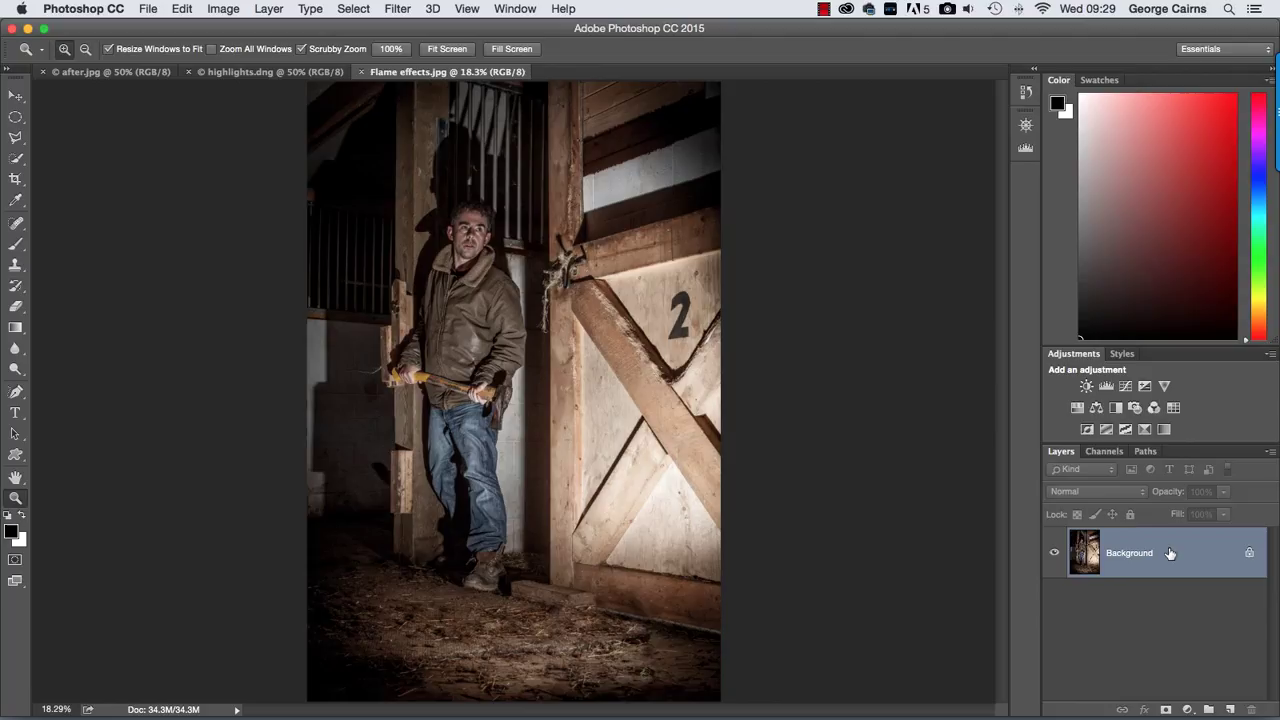
- Add an empty layer and trace a freeform path along the barn floor's bottom edge
left_click_drag(1168, 563, 1233, 710)
left_click(1231, 709)
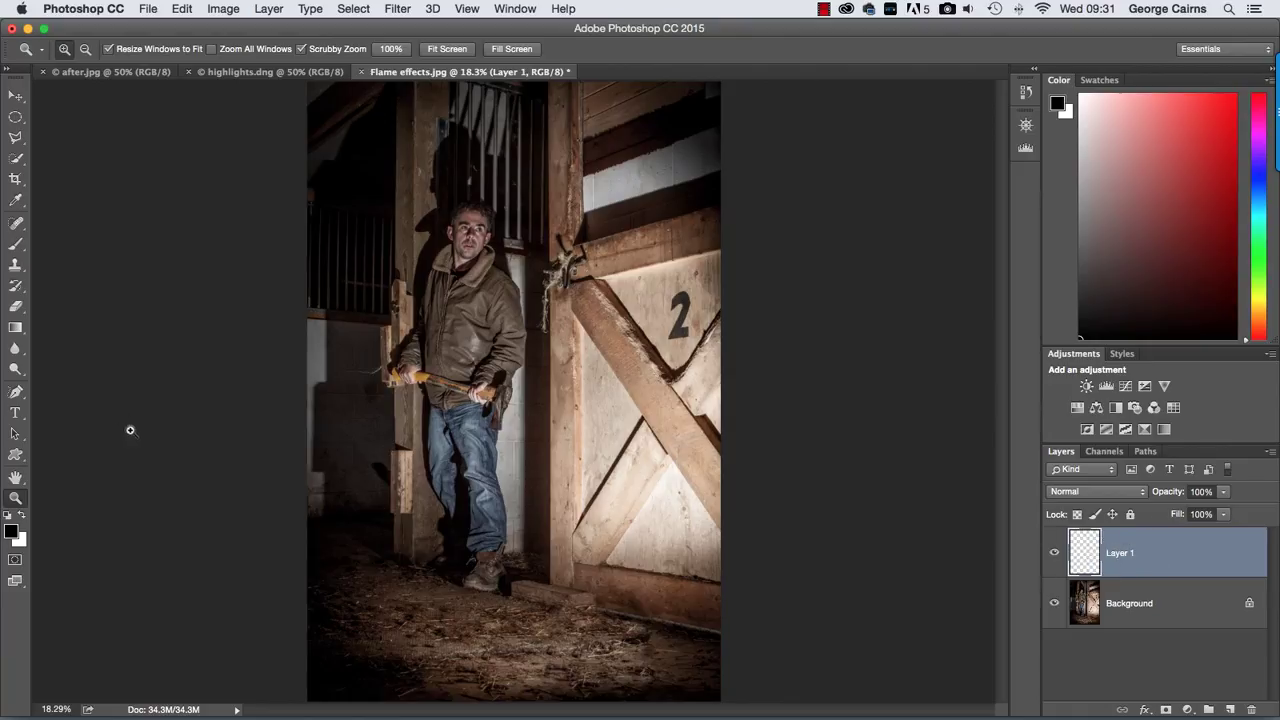
left_click(18, 392)
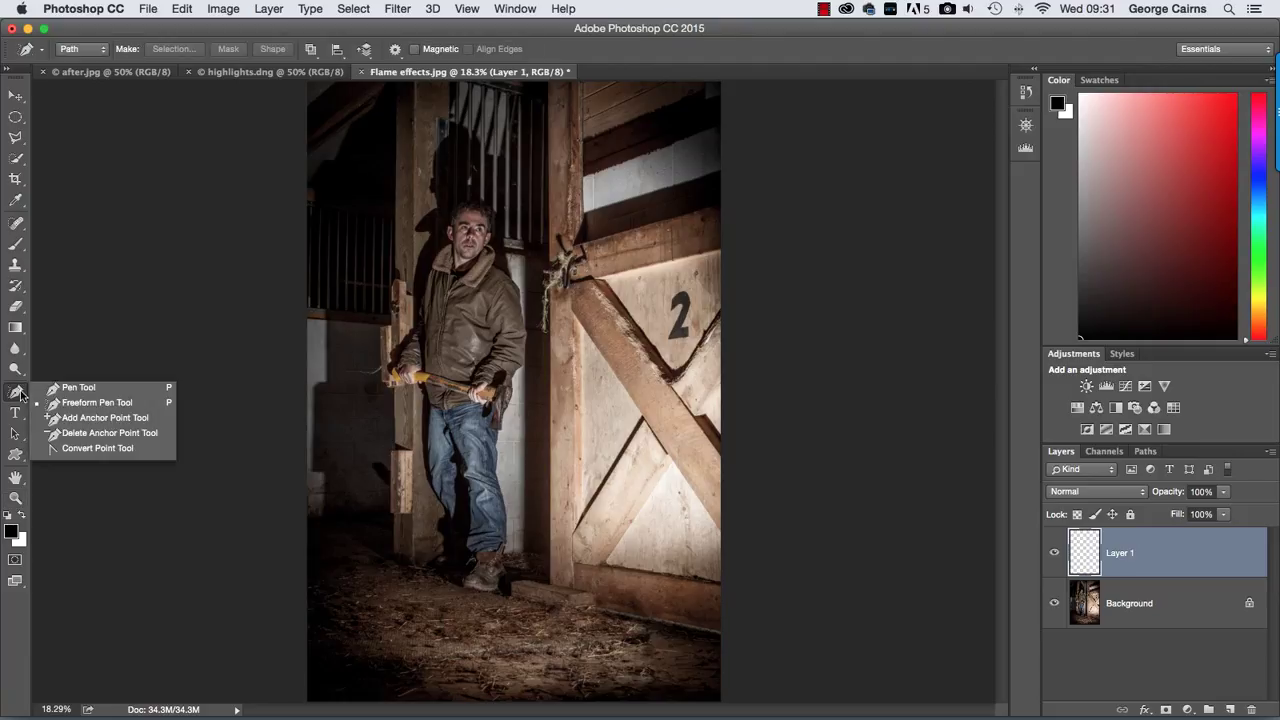
left_click(152, 408)
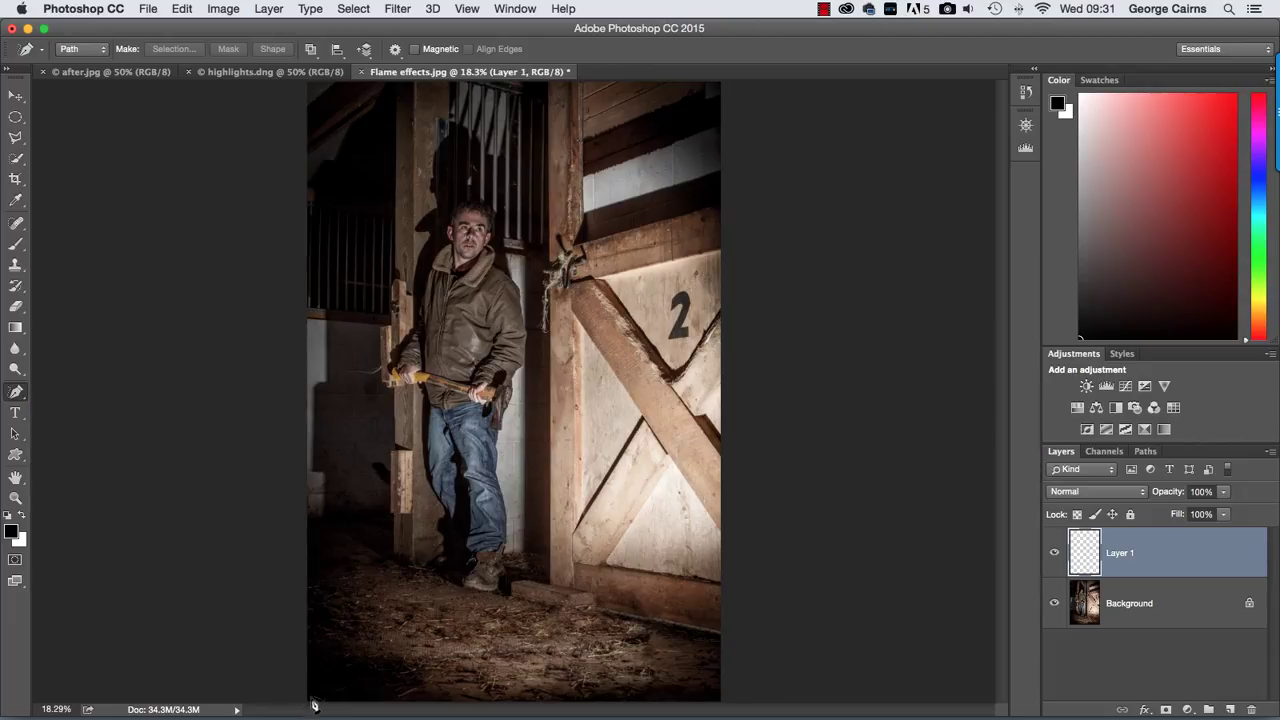
mouse_move(298, 700)
left_mouse_down()
mouse_move(607, 712)
mouse_move(720, 700)
mouse_move(728, 681)
mouse_move(710, 645)
mouse_move(597, 609)
left_mouse_up()
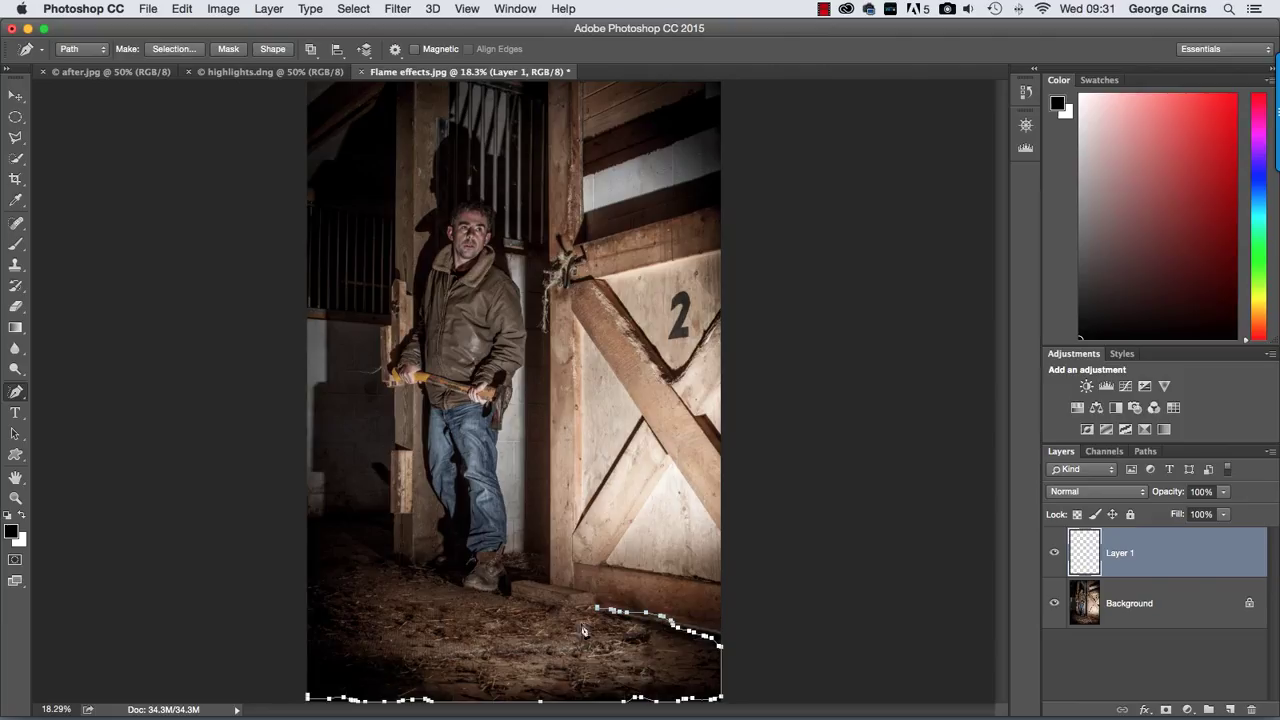
- Apply Filter > Render > Flame to the floor path, accepting the long-path warning
left_click(398, 9)
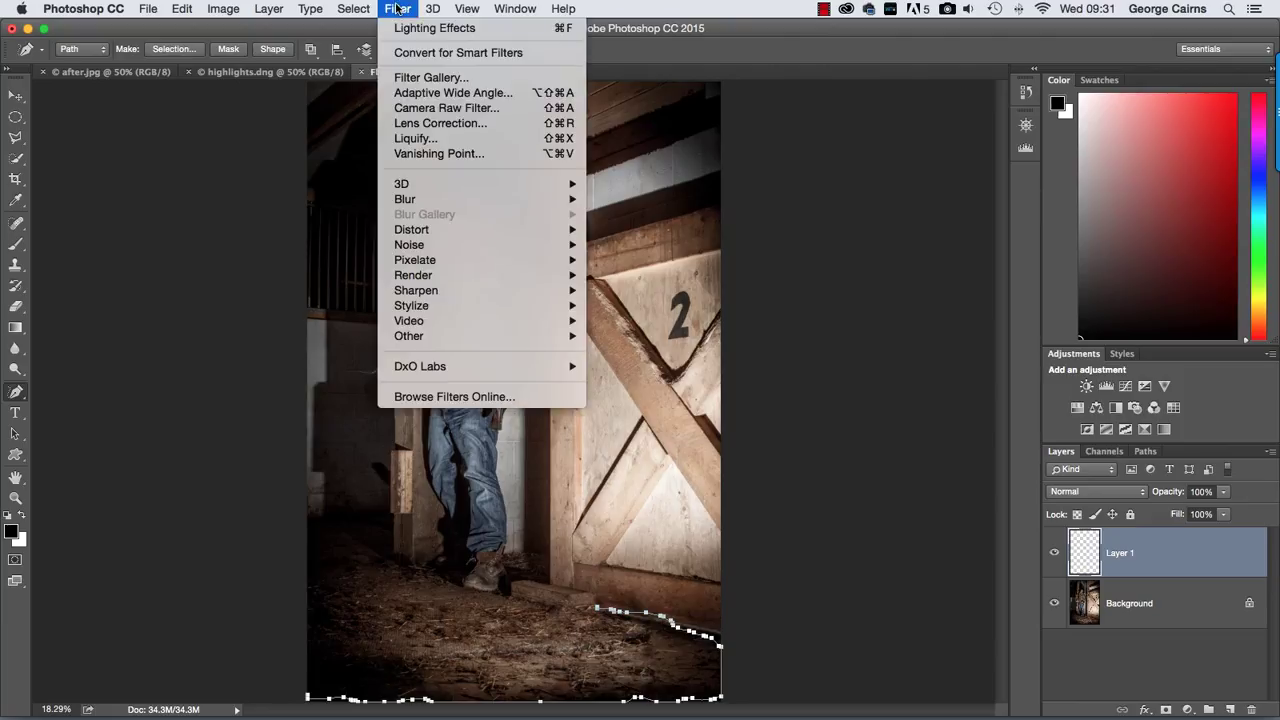
mouse_move(431, 278)
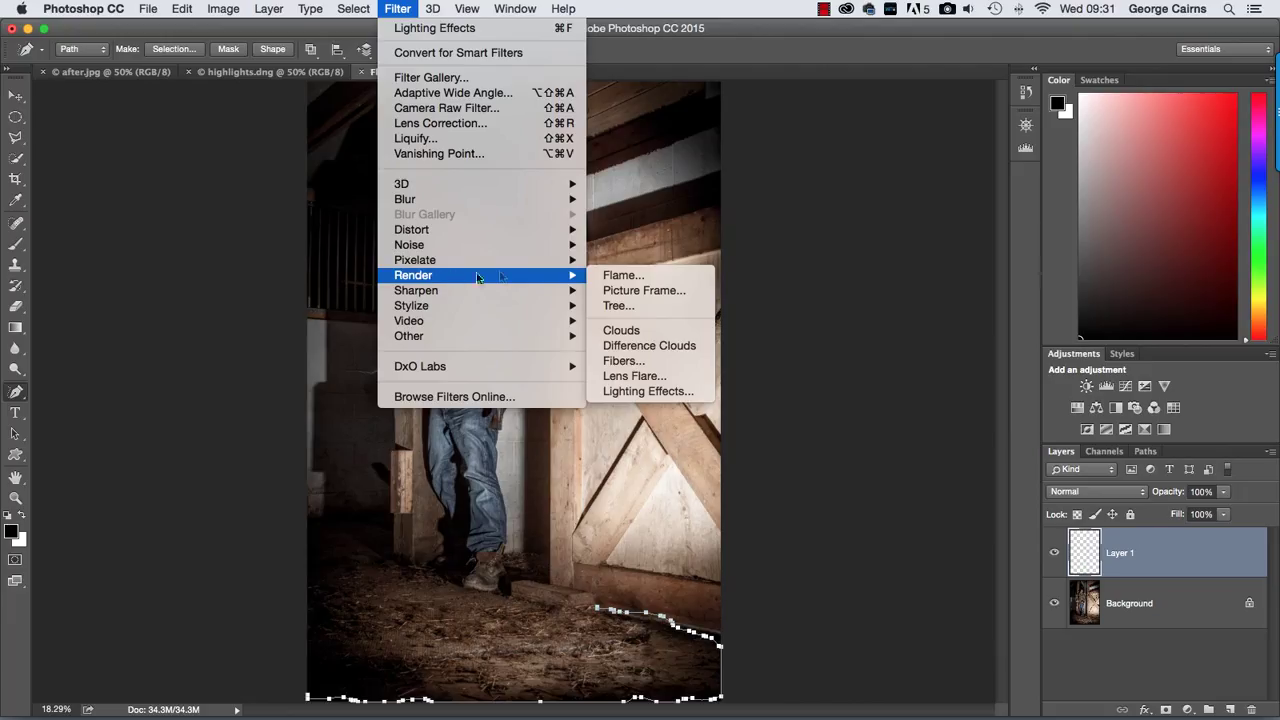
left_click(675, 279)
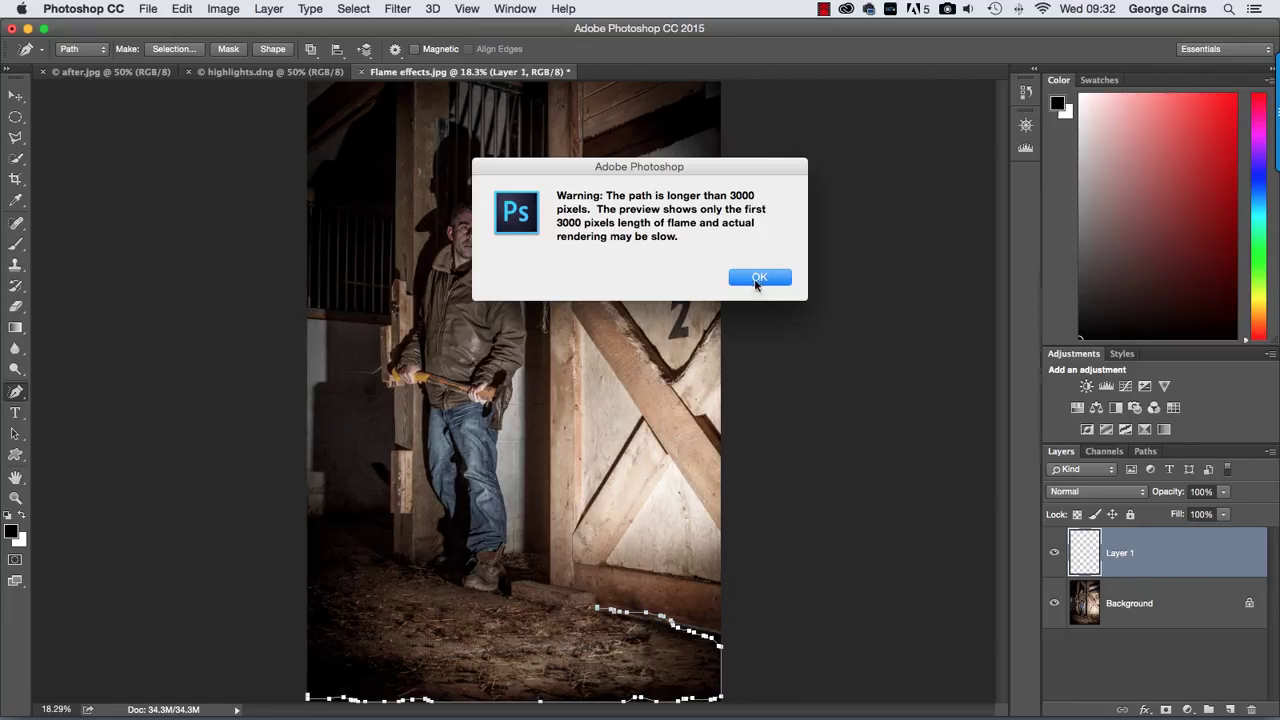
left_click(757, 280)
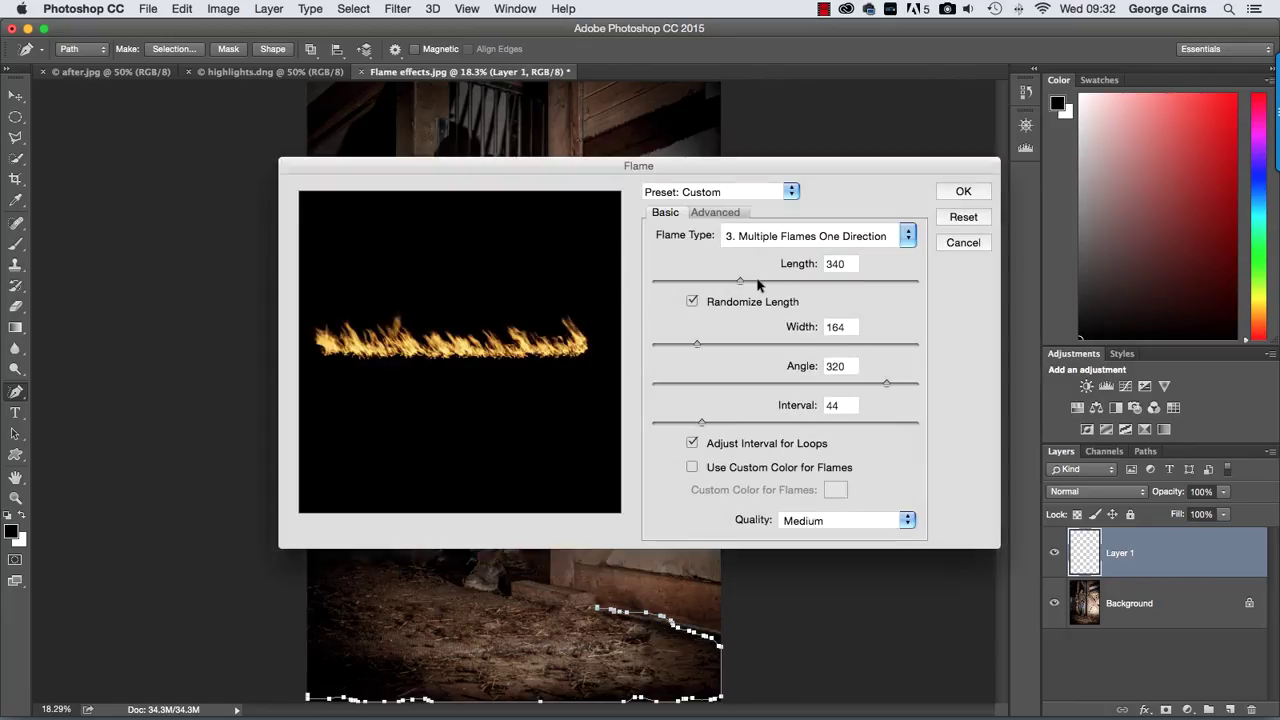
- Reset the flame to the Default preset, with Length 394 and Randomize Length on
left_click(688, 194)
left_click(688, 226)
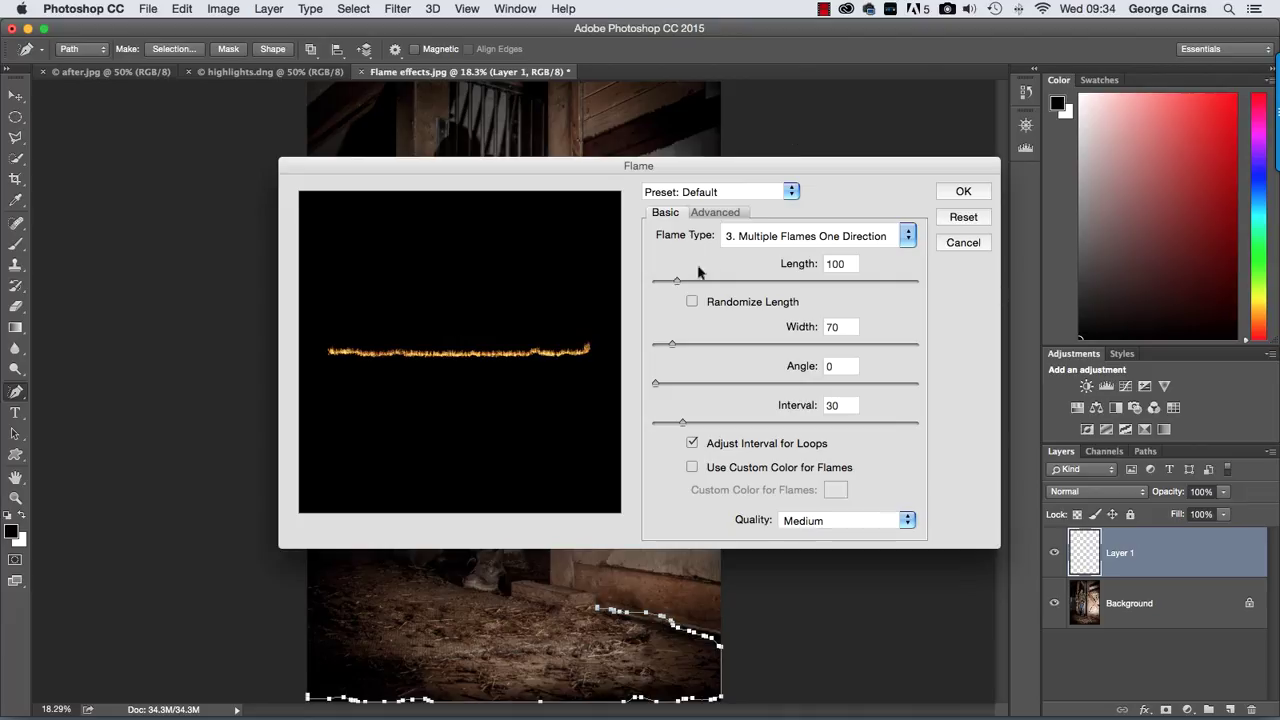
left_click_drag(677, 284, 754, 283)
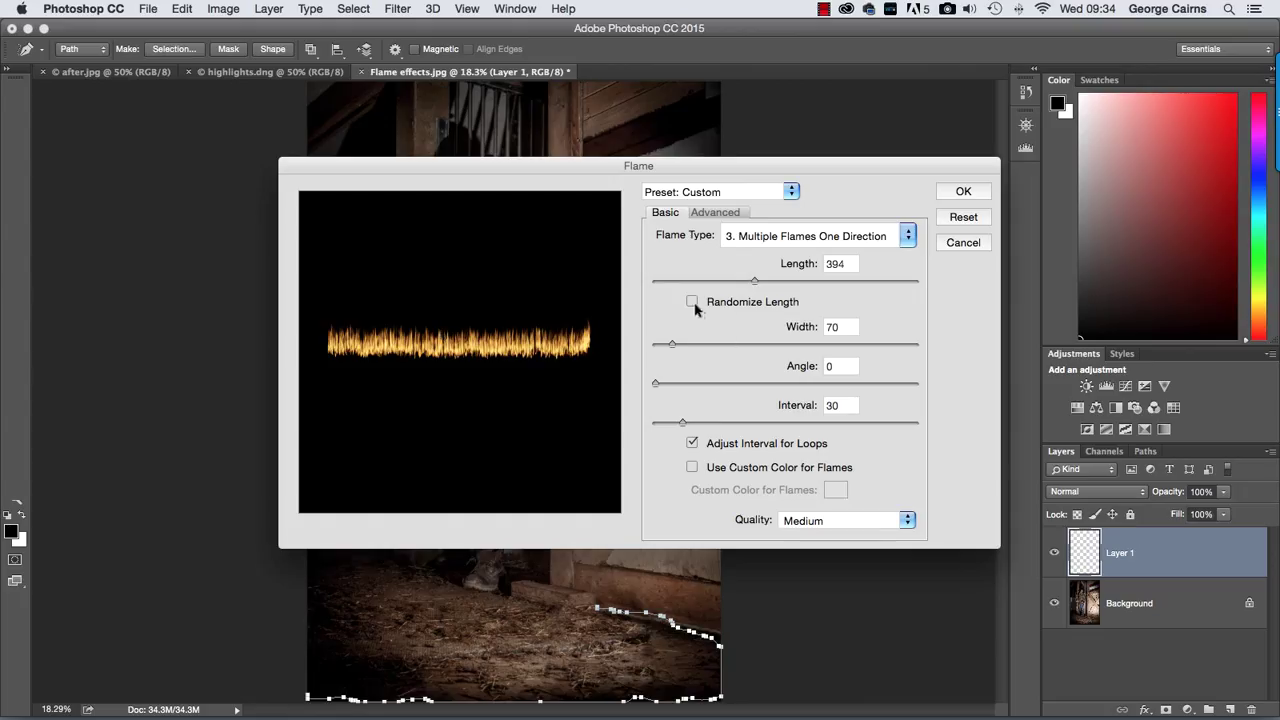
left_click(692, 302)
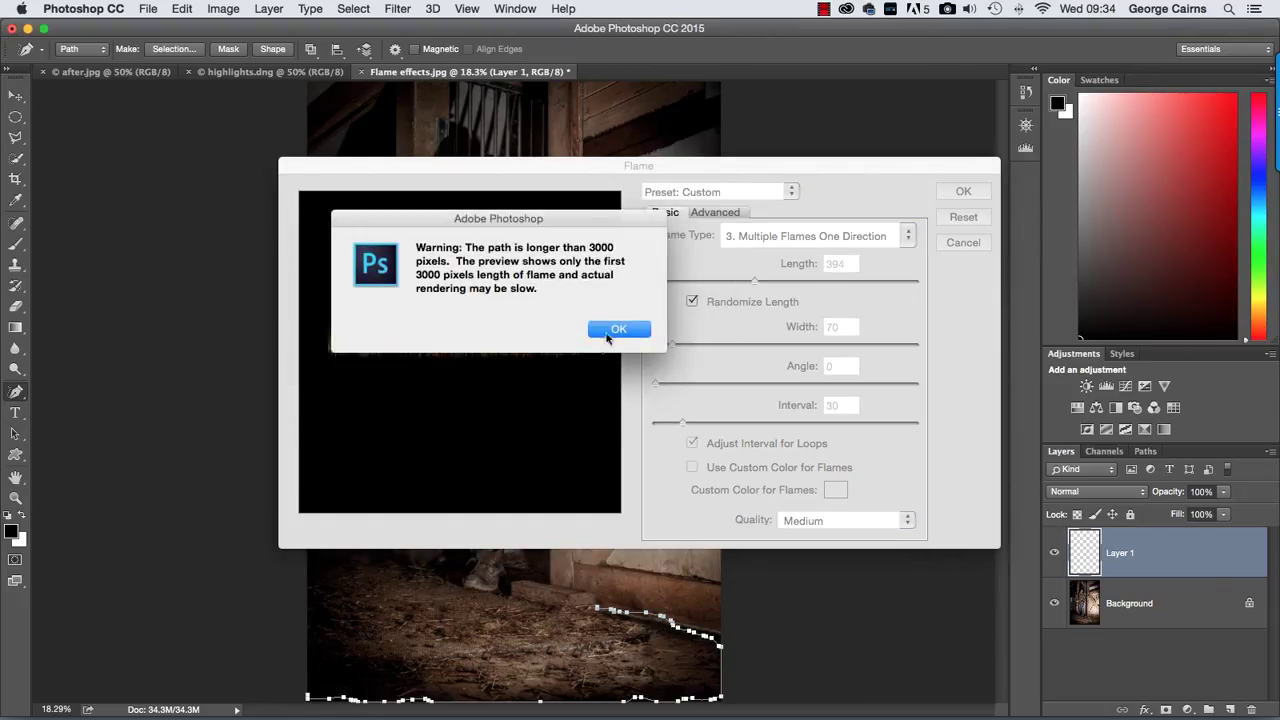
left_click(607, 331)
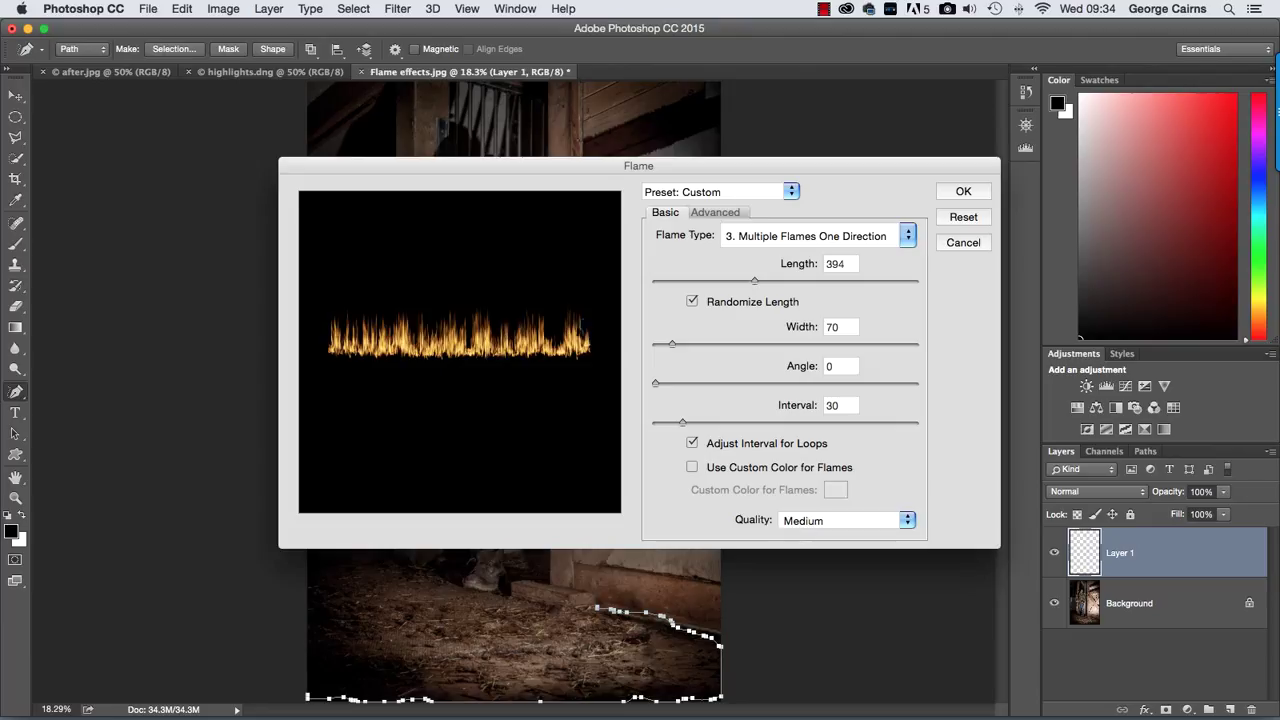
- Set the Flame Shape to Oval in the advanced flame settings
left_click(716, 213)
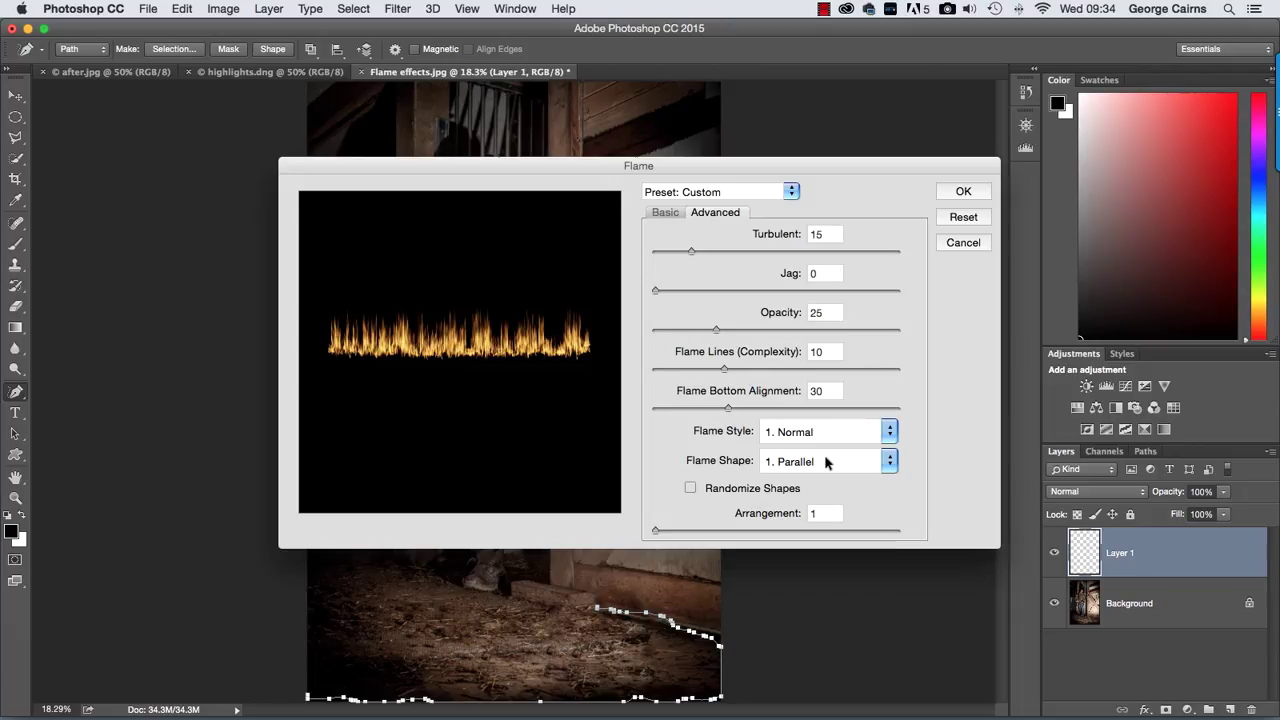
left_click(825, 462)
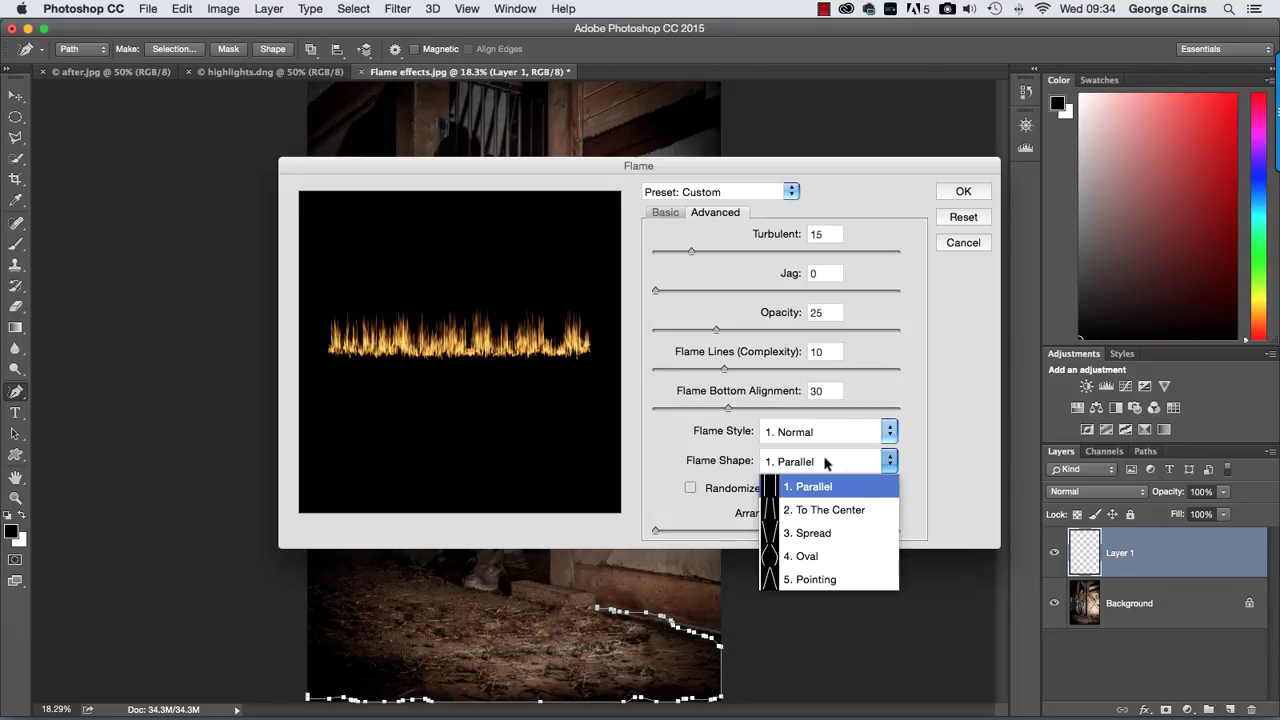
left_click(802, 556)
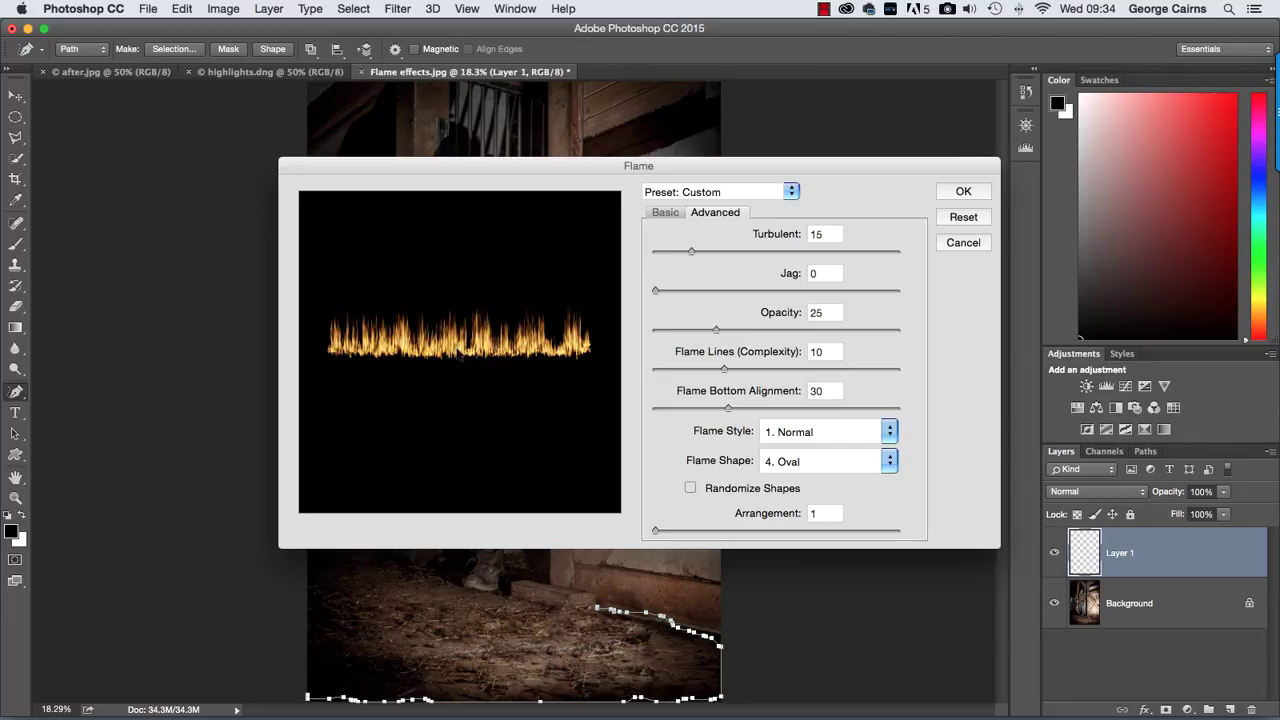
left_click(665, 213)
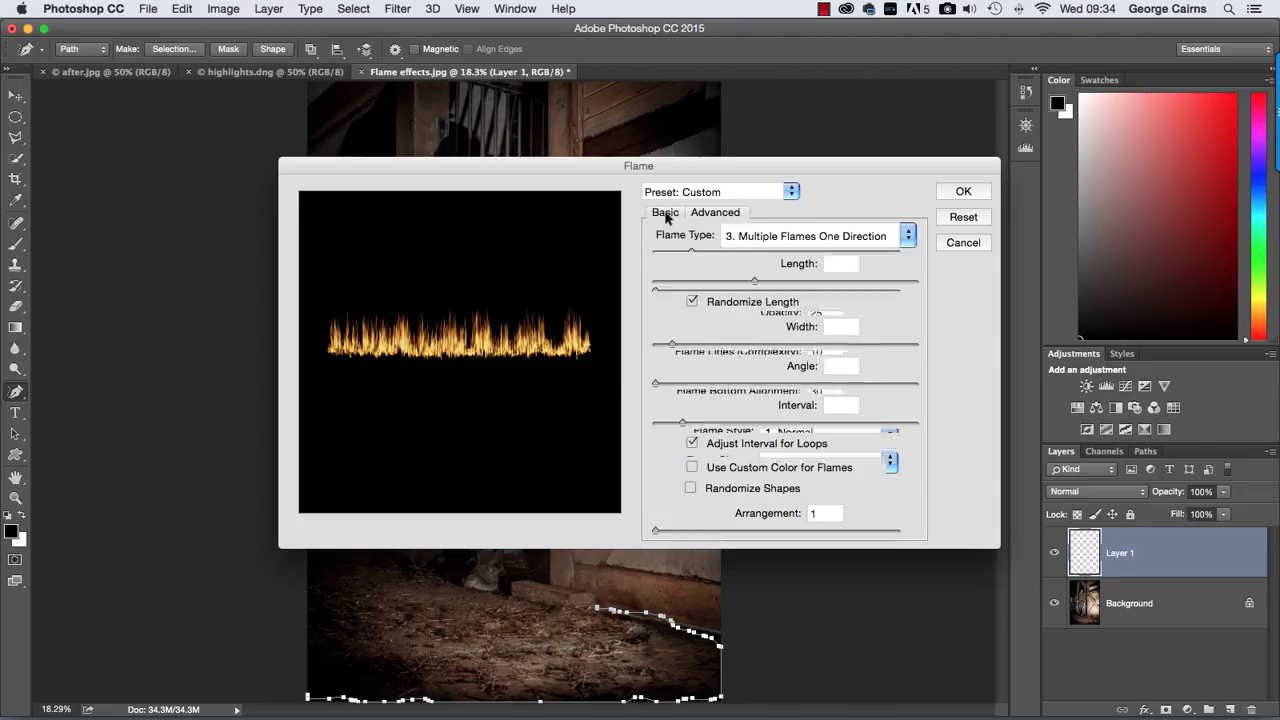
- Set Width 115, Interval 37 and High (Slow) quality, keeping Multiple Flames One Direction
left_click_drag(674, 345, 685, 343)
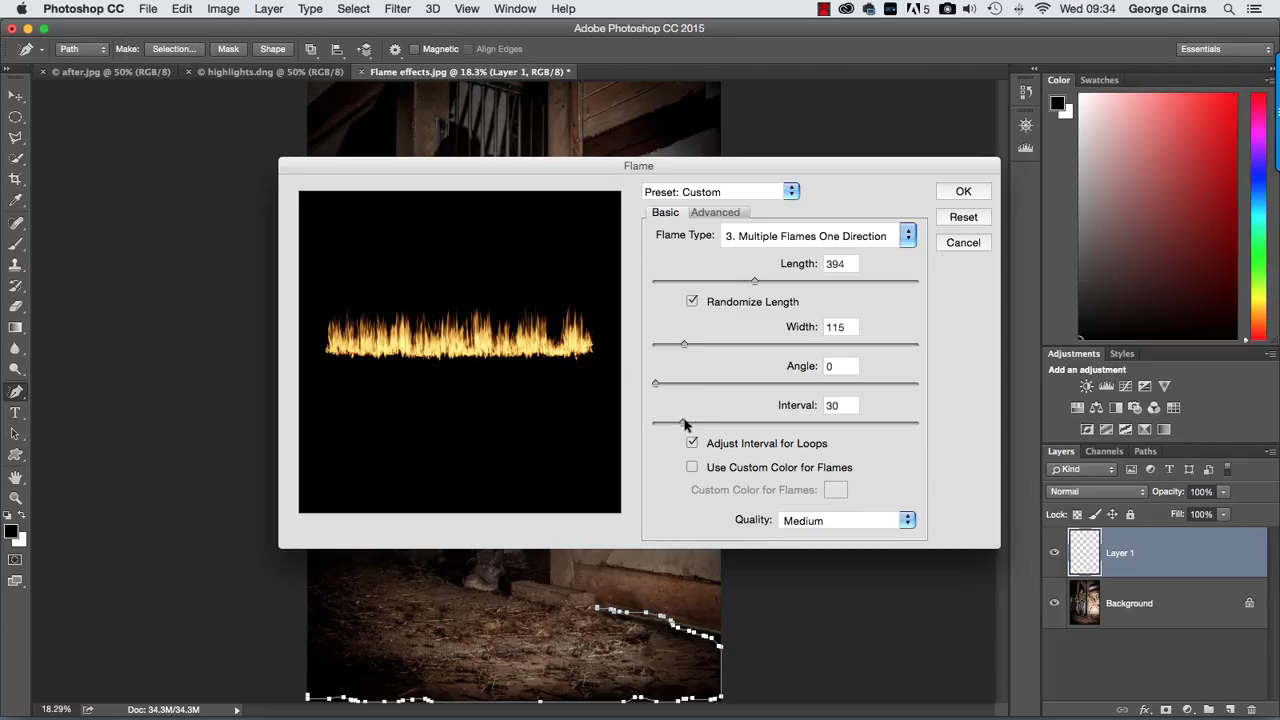
left_click_drag(683, 421, 695, 421)
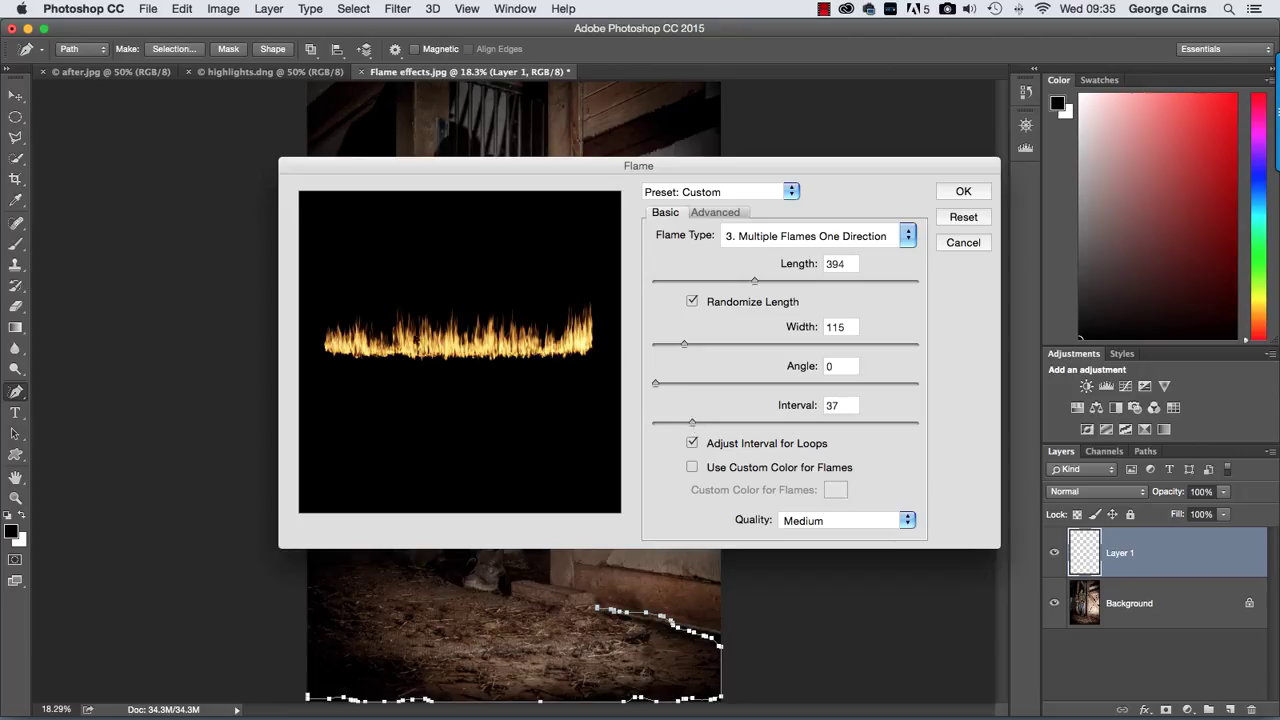
left_click(819, 522)
left_click(835, 585)
left_click(765, 239)
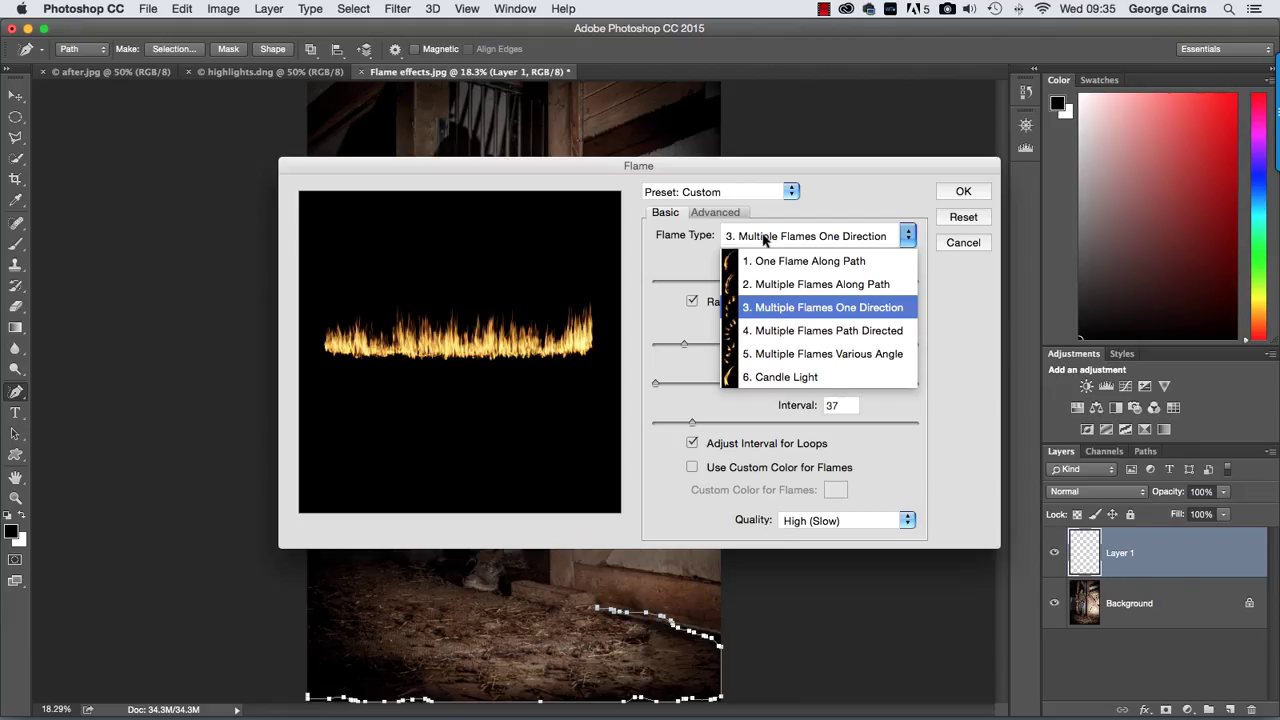
left_click(710, 237)
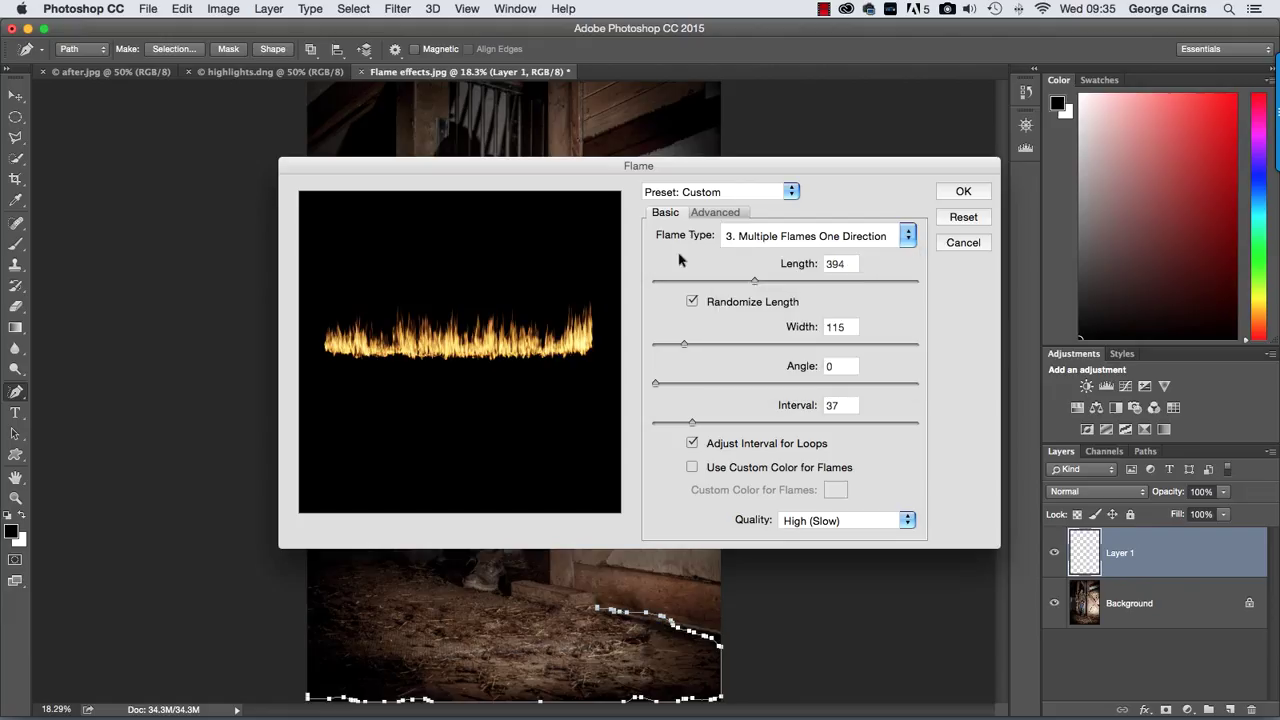
- Render the floor flames on Layer 1 and deselect the Work Path to hide its outline
left_click(963, 192)
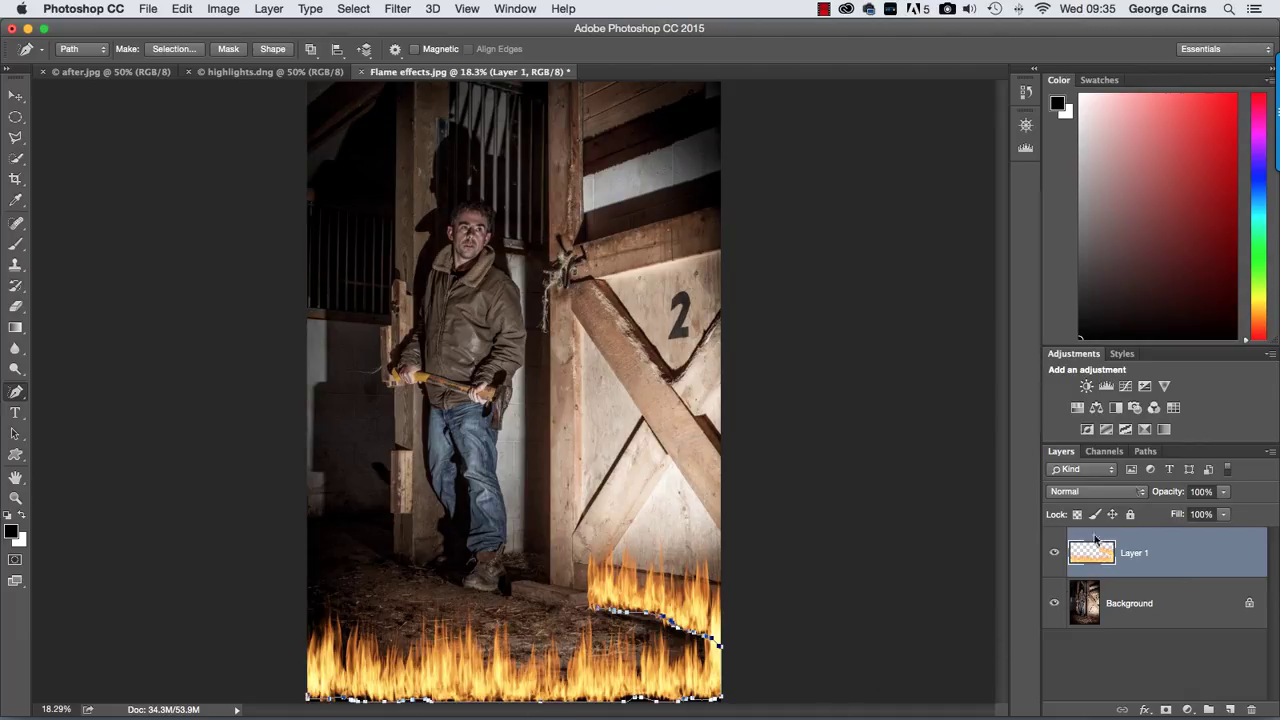
left_click(1146, 452)
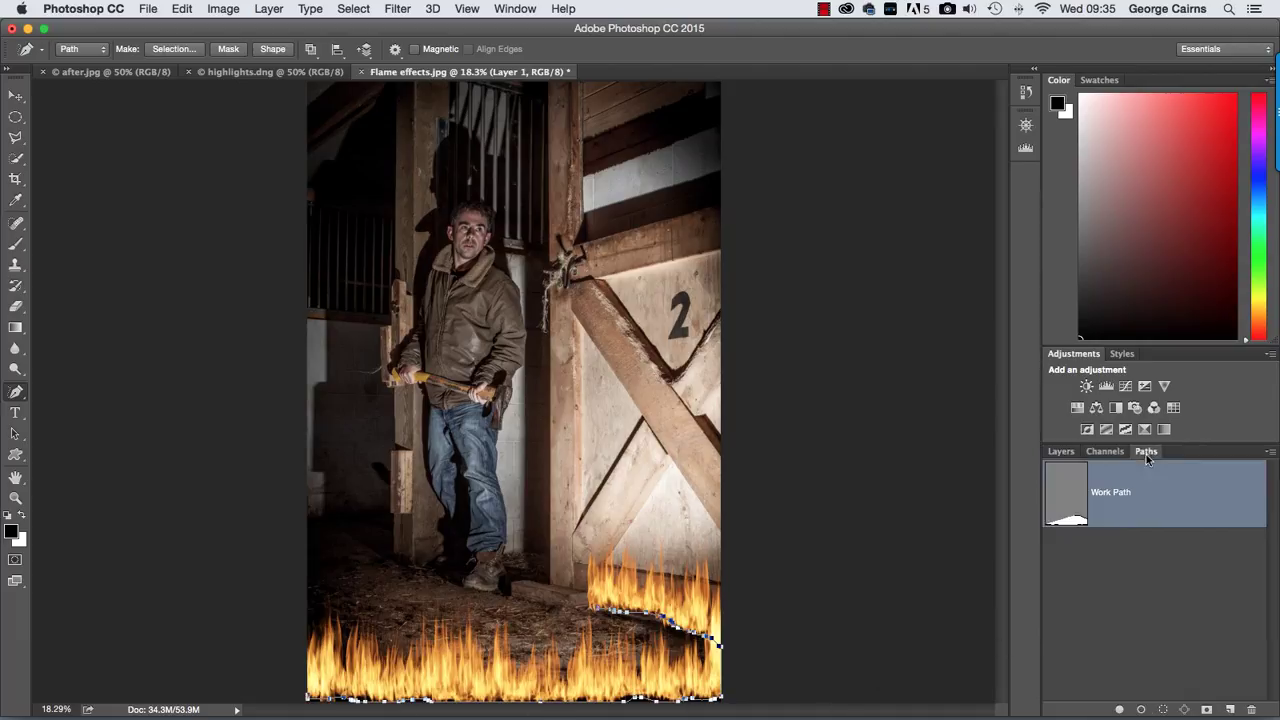
left_click(1112, 574)
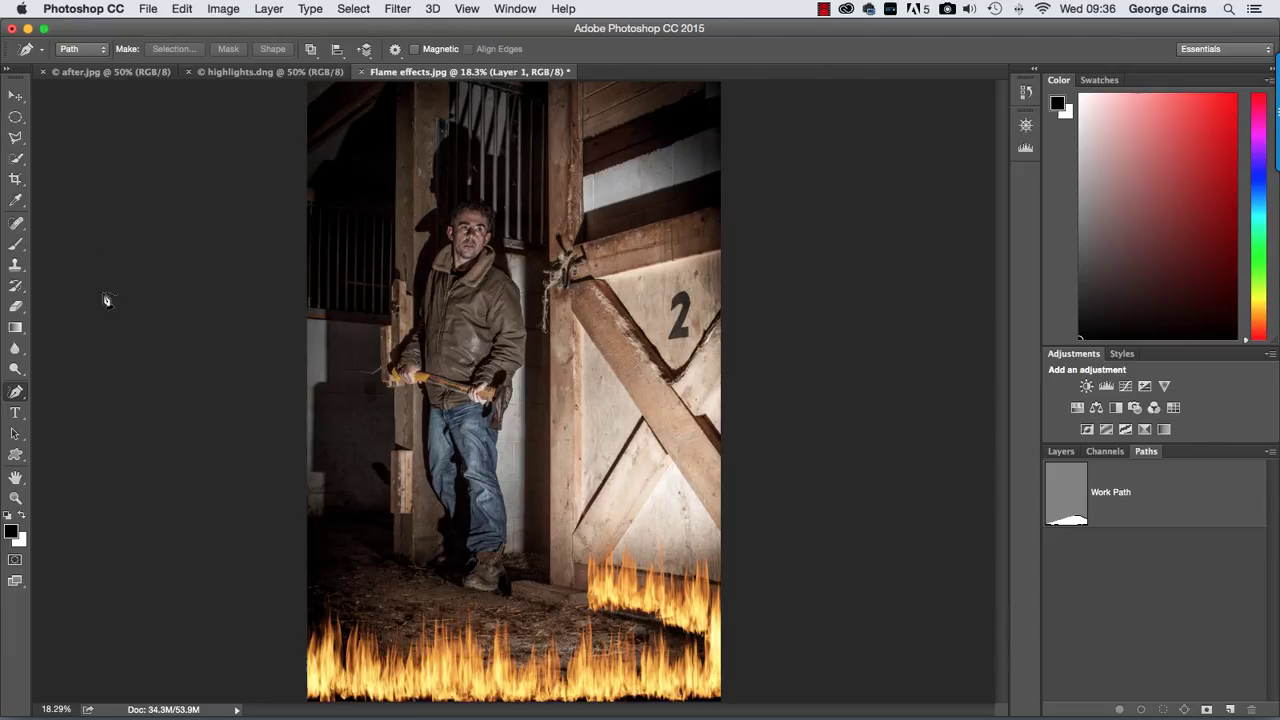
left_click(14, 100)
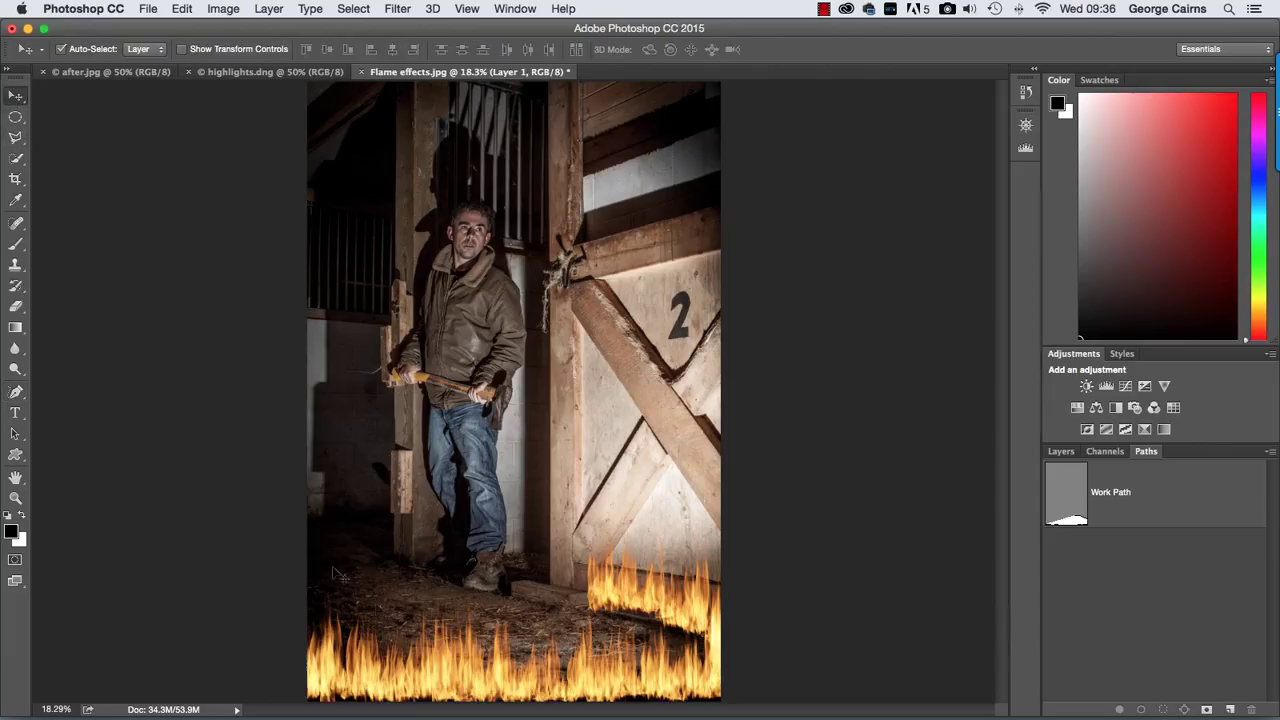
left_click_drag(420, 668, 445, 680)
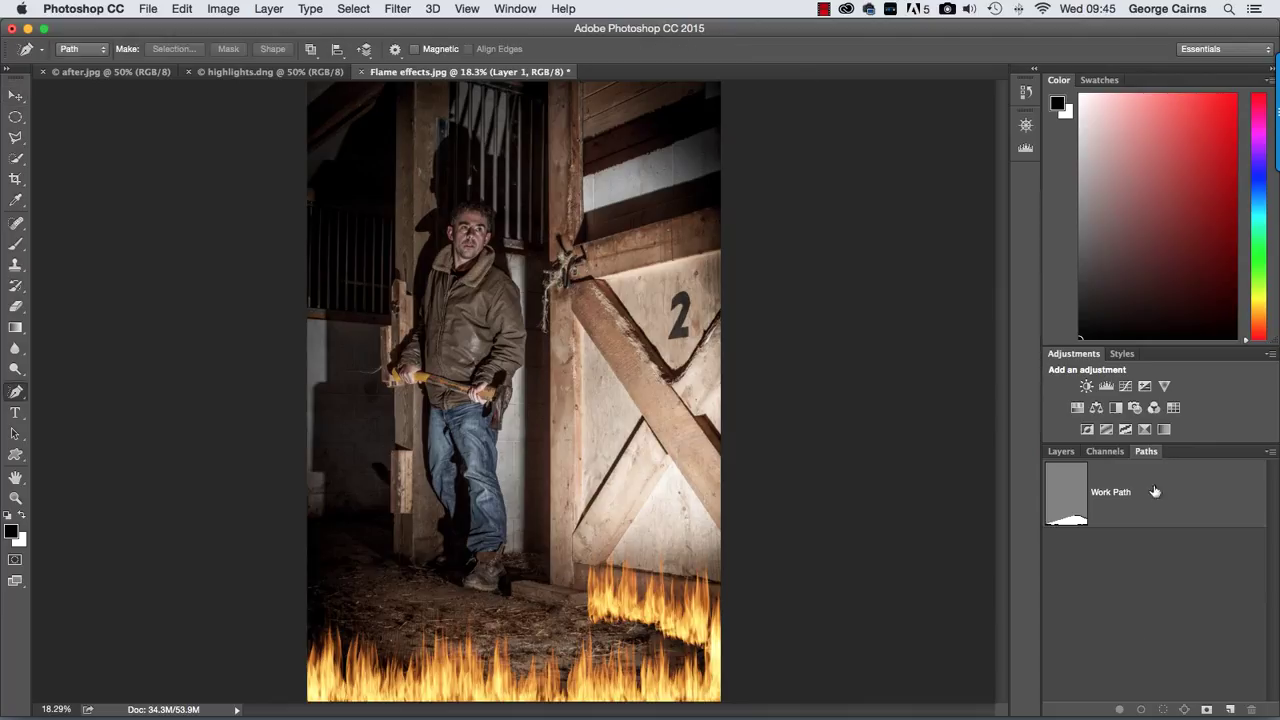
- Add Layer 2 and trace a freeform path up the left doorpost
left_click(1061, 451)
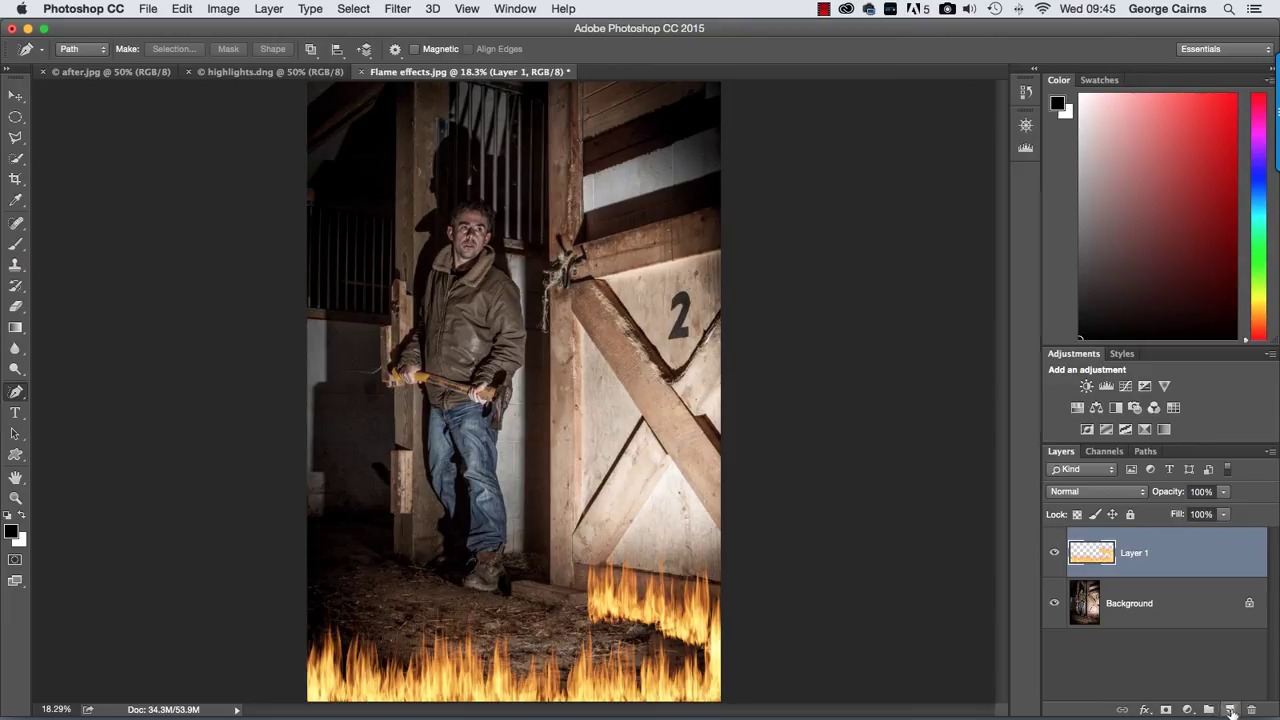
left_click(1231, 709)
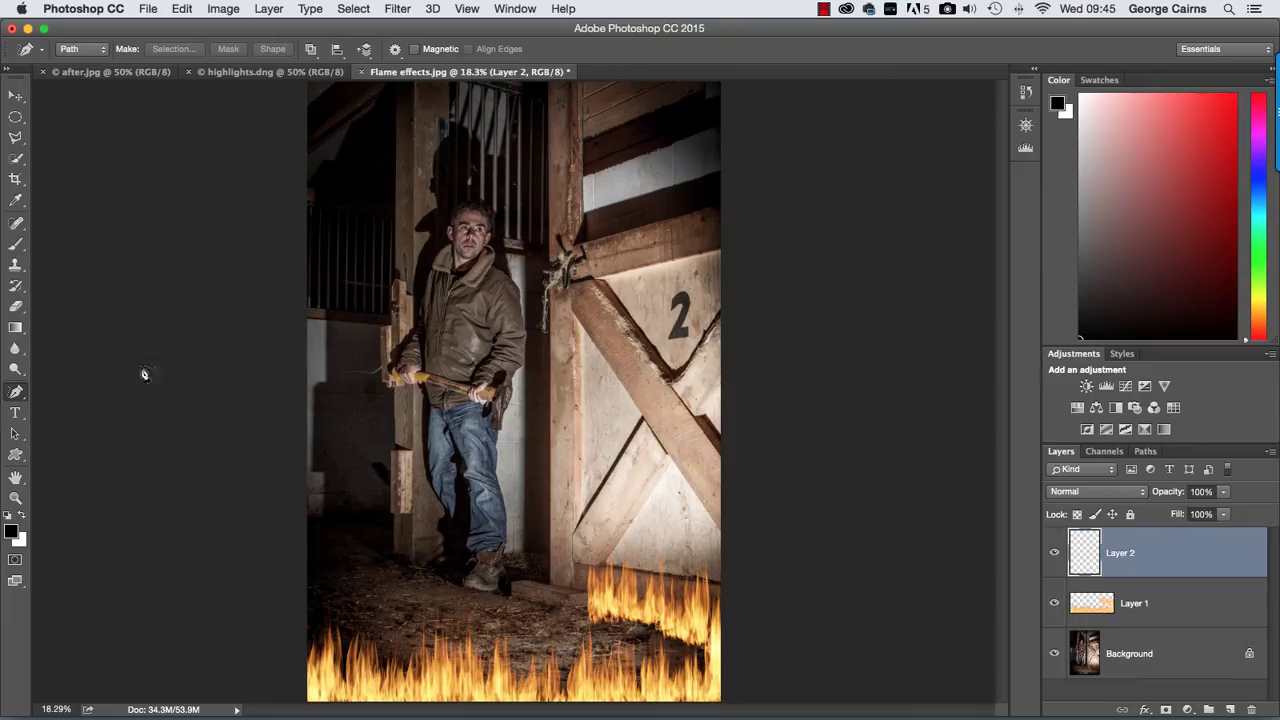
left_click_drag(16, 393, 75, 405)
mouse_move(398, 550)
left_mouse_down()
mouse_move(389, 338)
mouse_move(401, 101)
left_mouse_up()
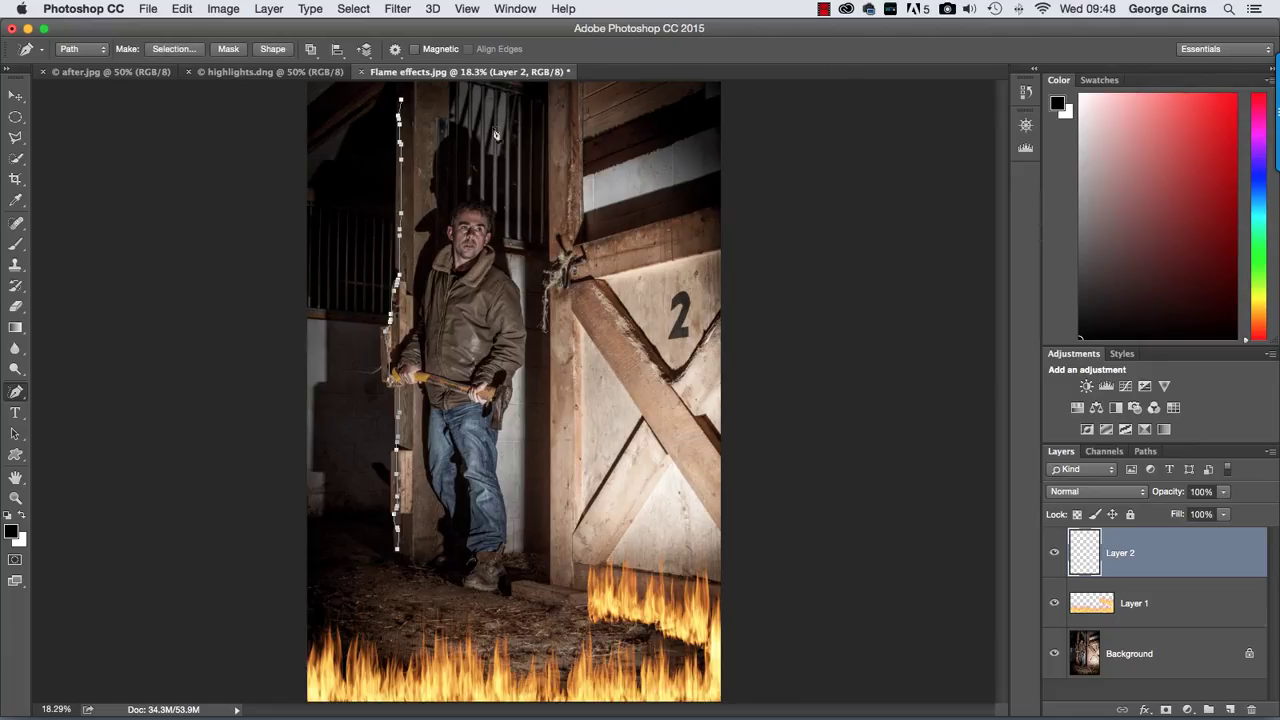
- Apply the Flame filter to the doorpost path, accepting the path-length warning
left_click(395, 8)
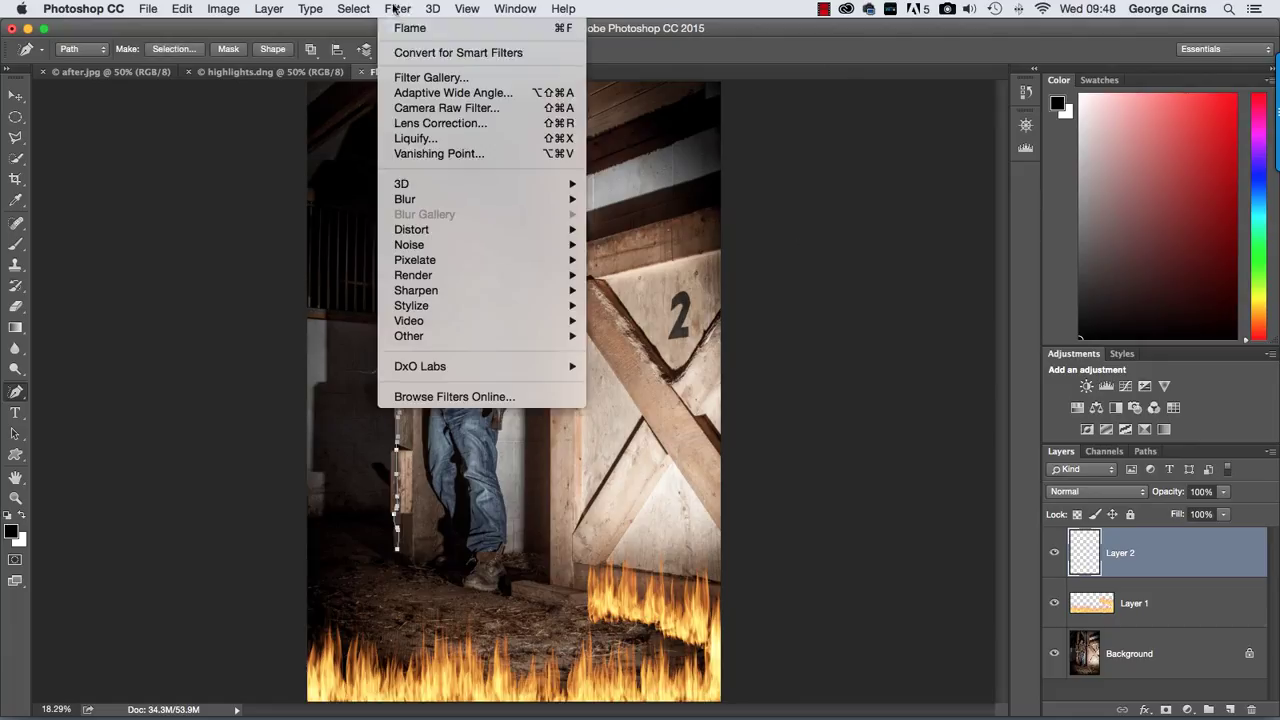
mouse_move(440, 277)
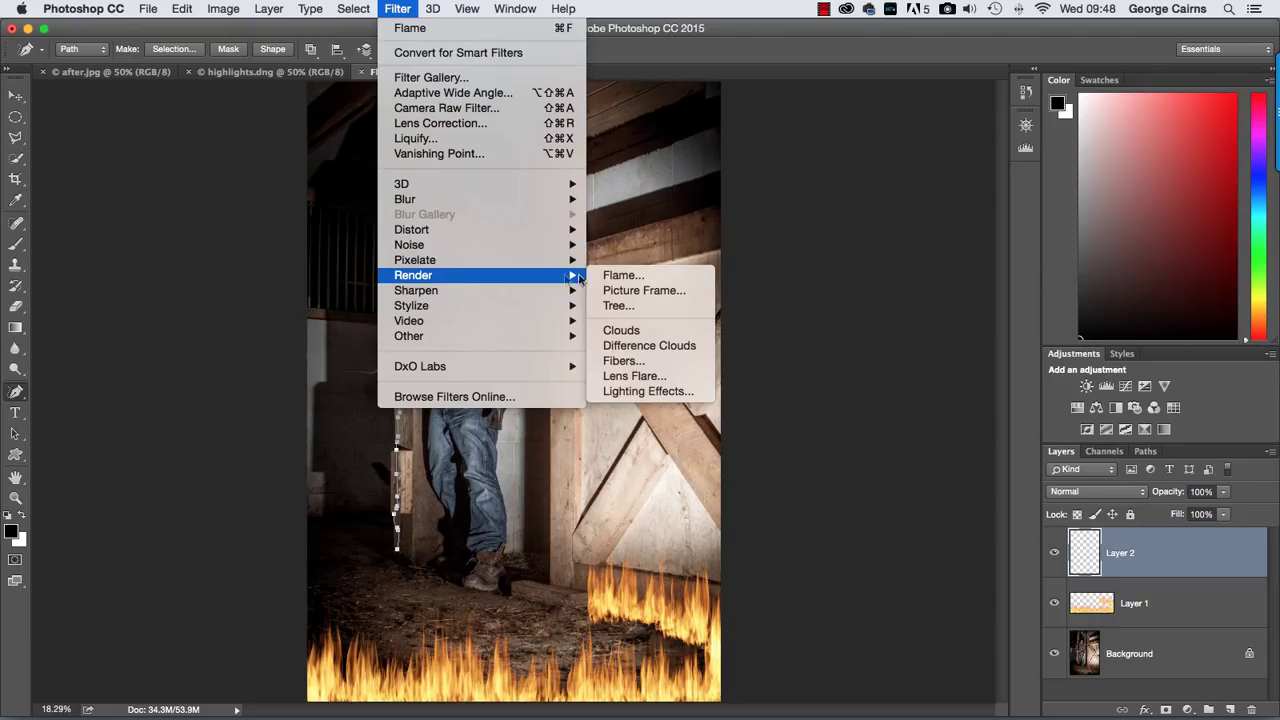
left_click(622, 275)
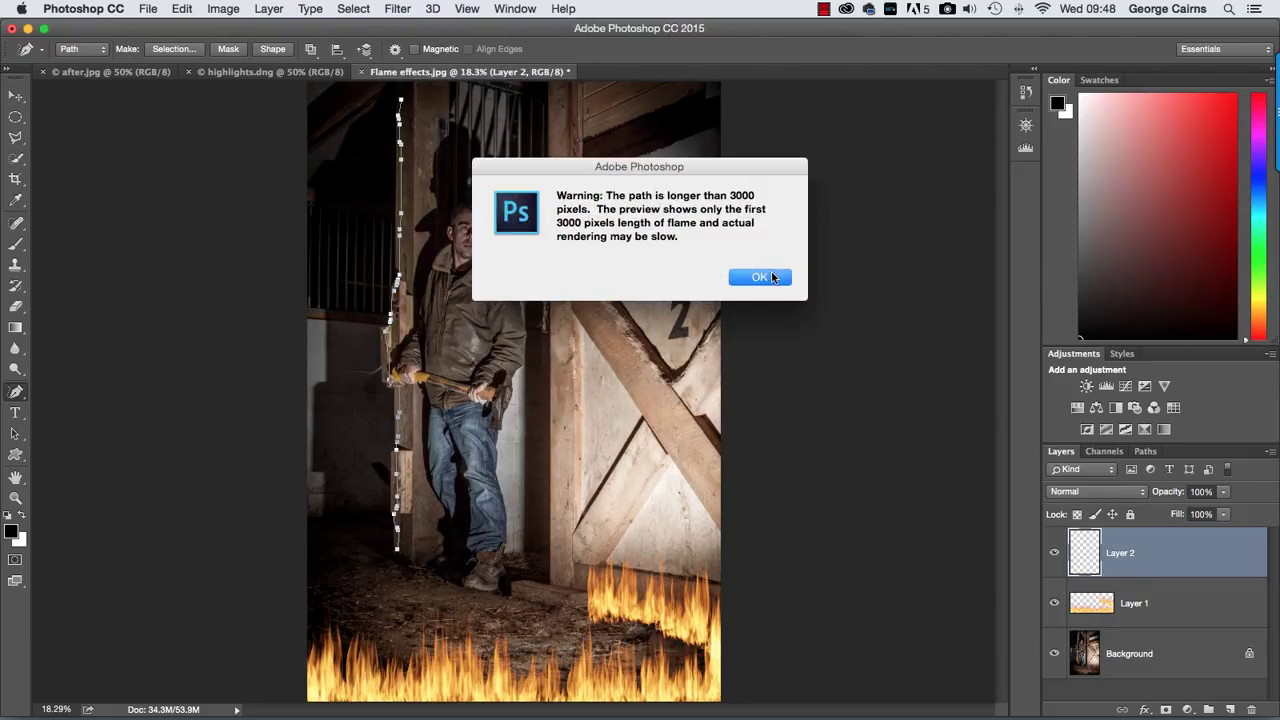
left_click(760, 277)
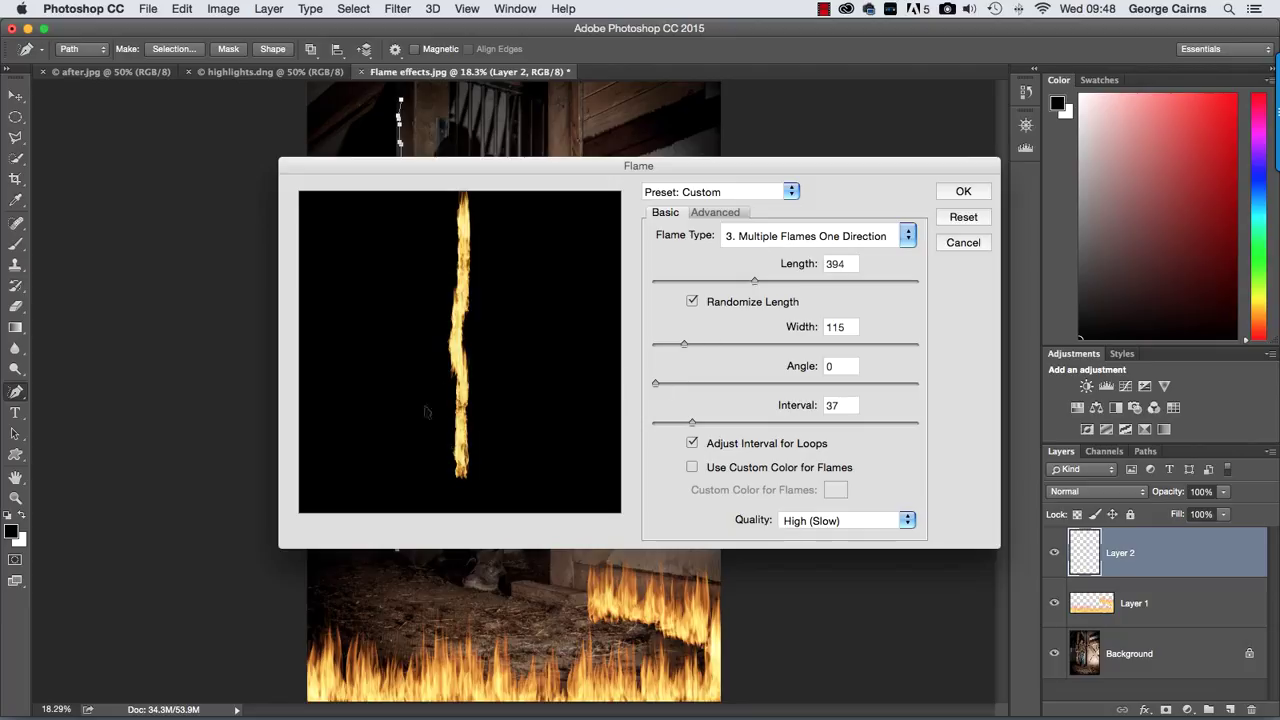
- Set the flame Angle to 322, Interval to 60 and Turbulent to 49
left_click_drag(656, 383, 855, 383)
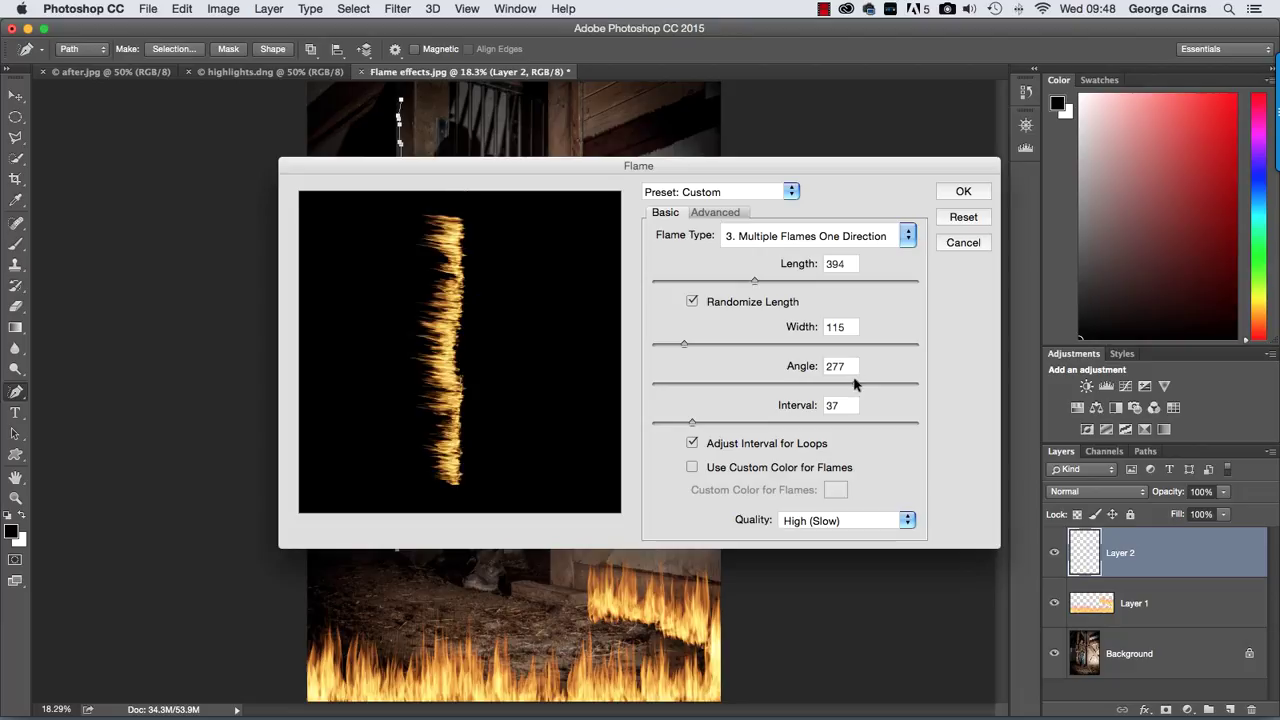
left_click_drag(855, 385, 884, 383)
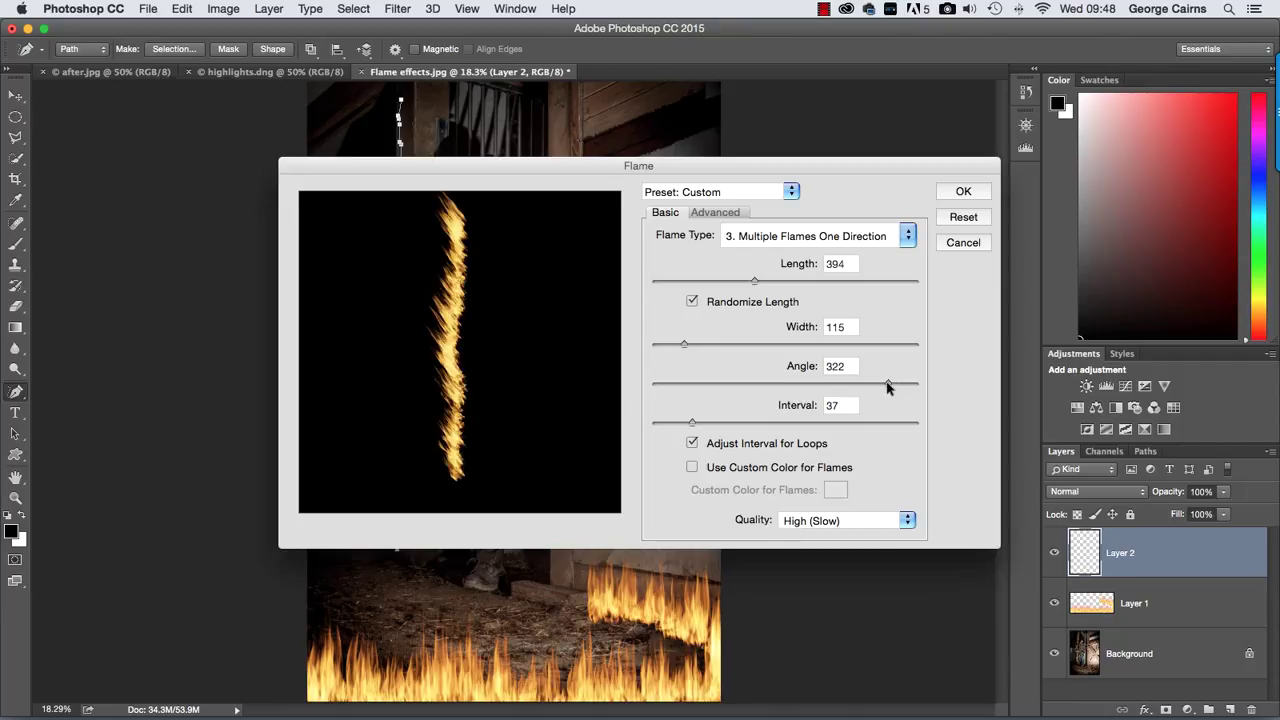
left_click(724, 421)
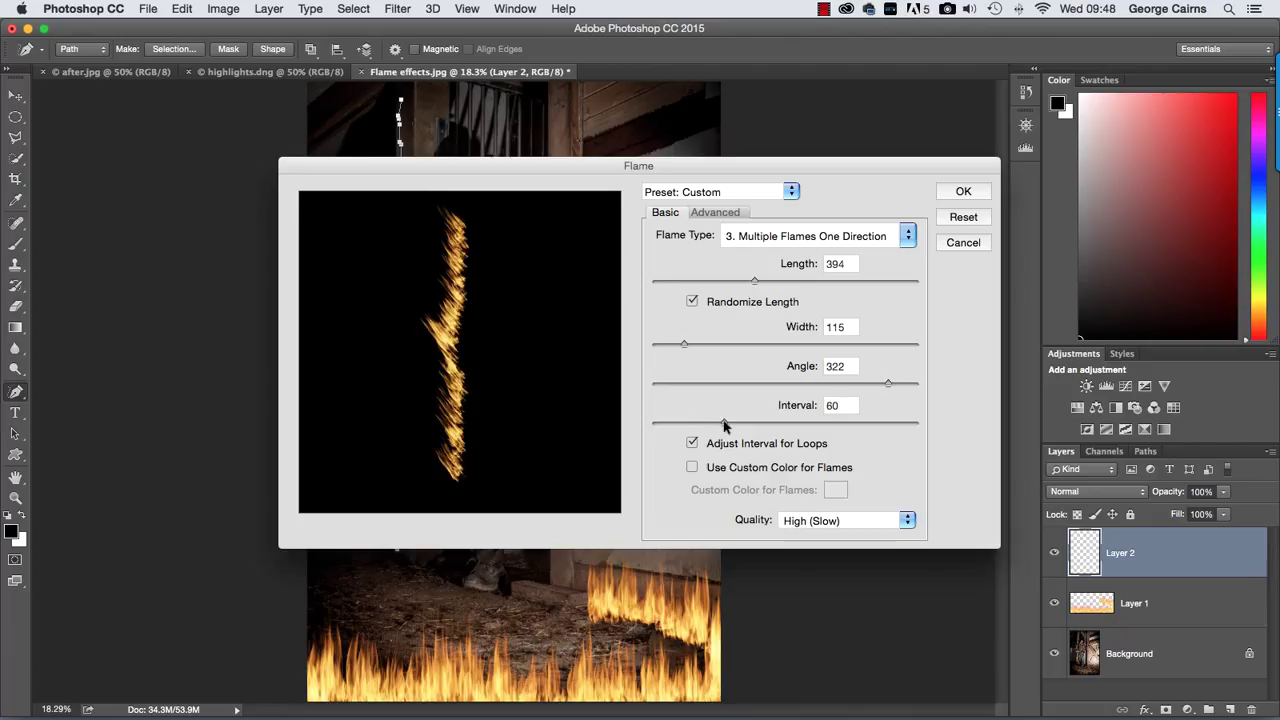
left_click(714, 213)
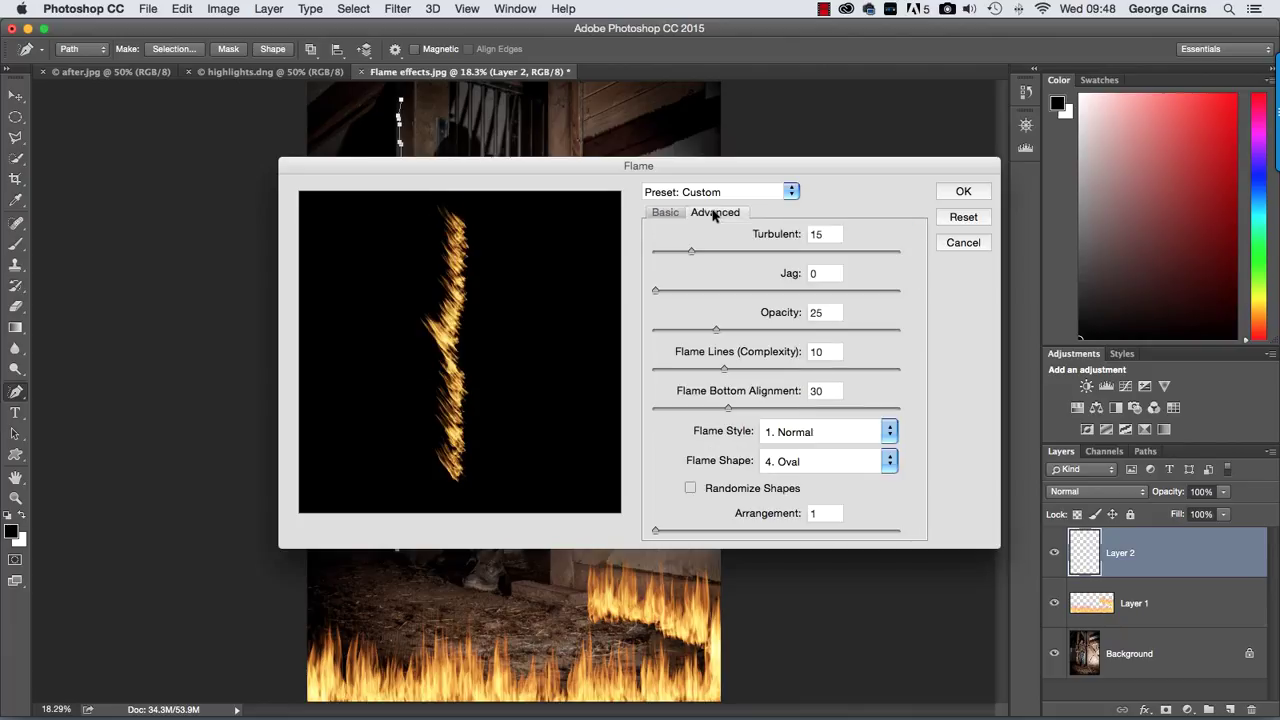
left_click_drag(698, 256, 773, 252)
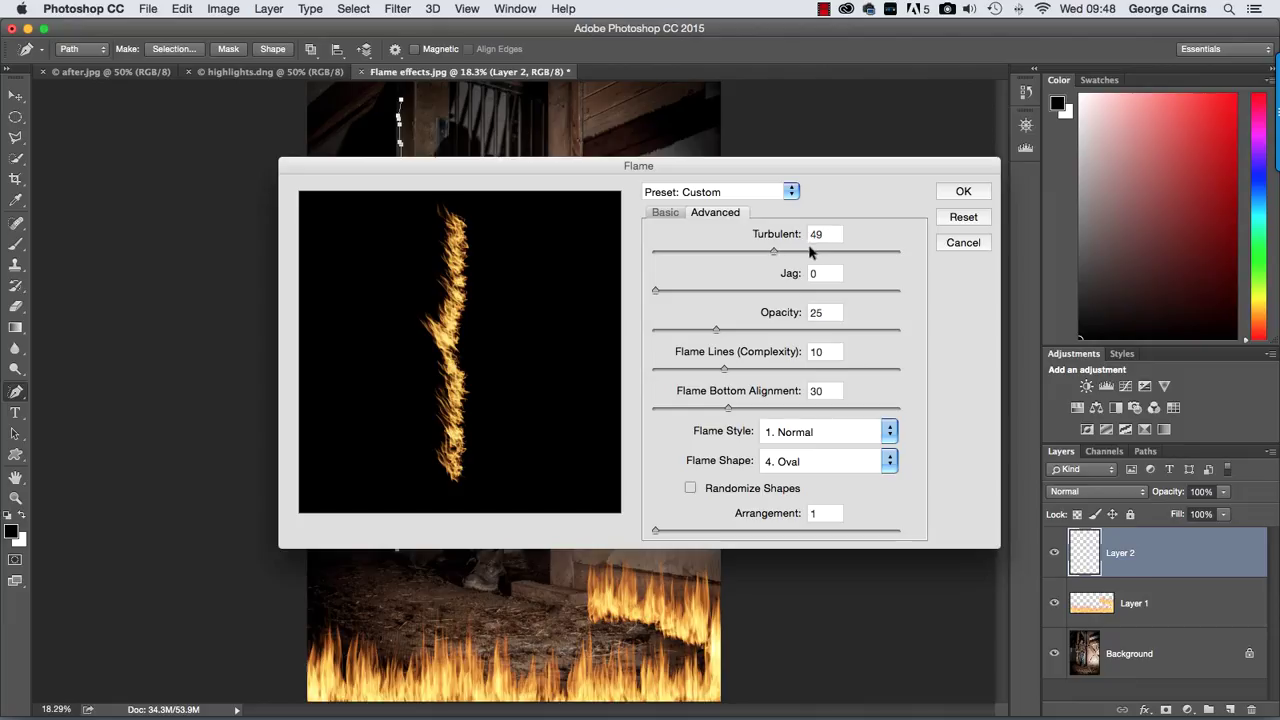
- Render the post flame, then undo it with Cmd+Z so Layer 2 is empty
left_click(962, 192)
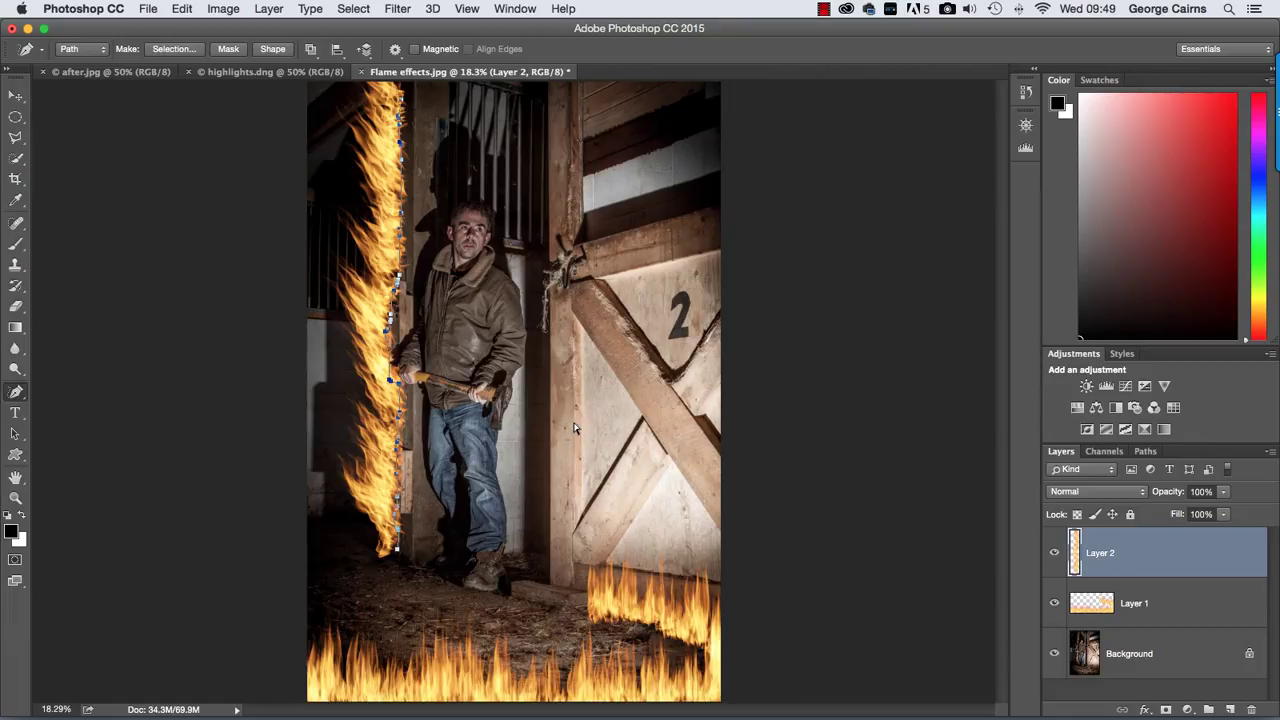
key("super+z")
left_click(397, 9)
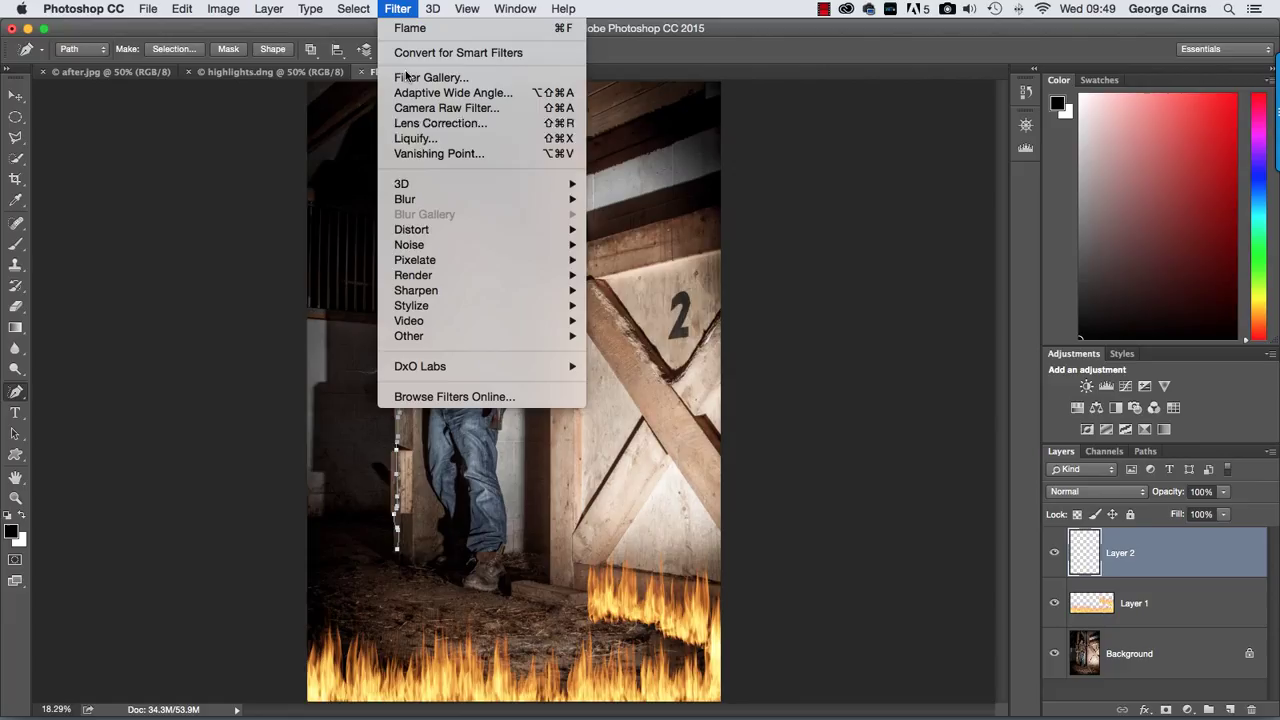
- Re-render the flame up the left doorpost with Length reduced to 303
mouse_move(450, 277)
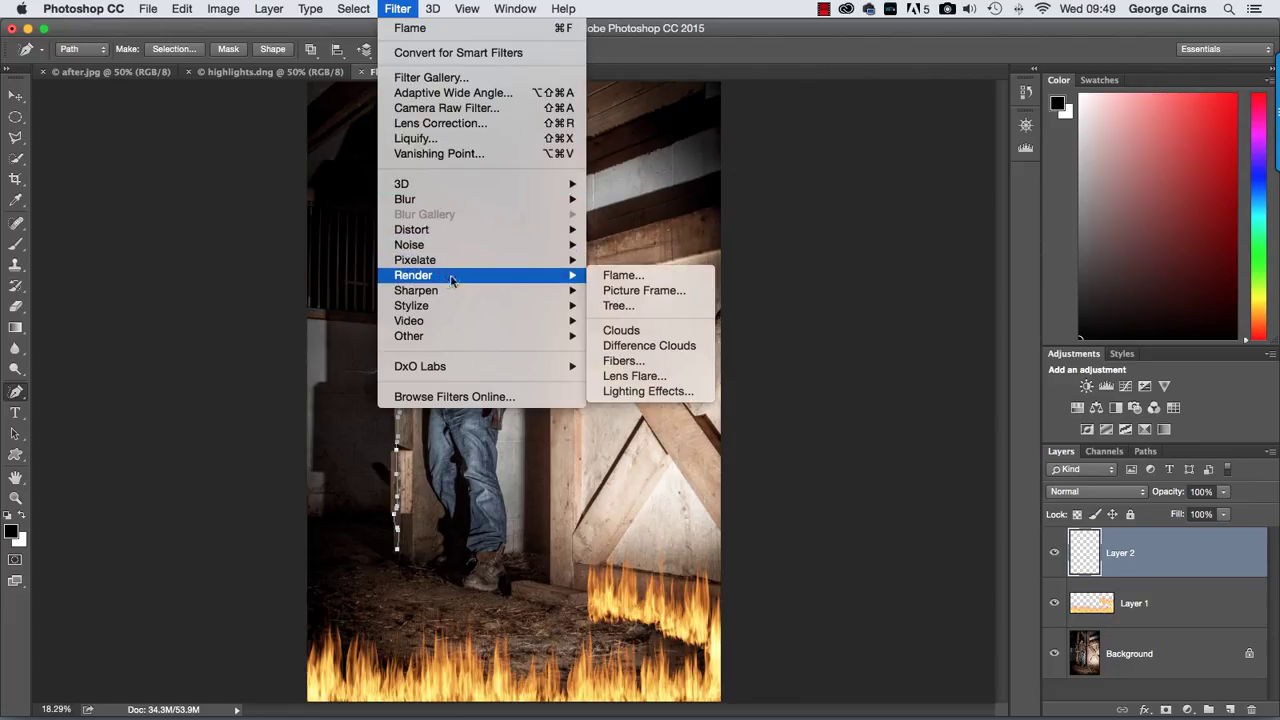
left_click(611, 283)
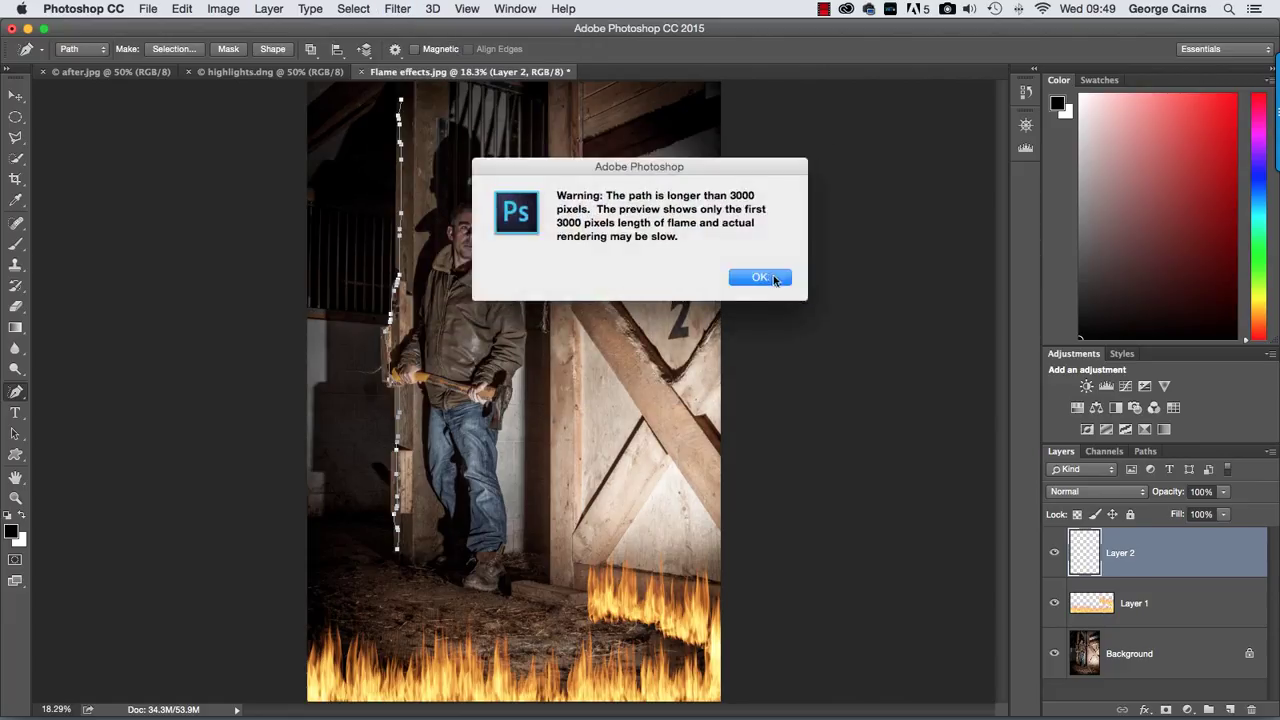
left_click(776, 277)
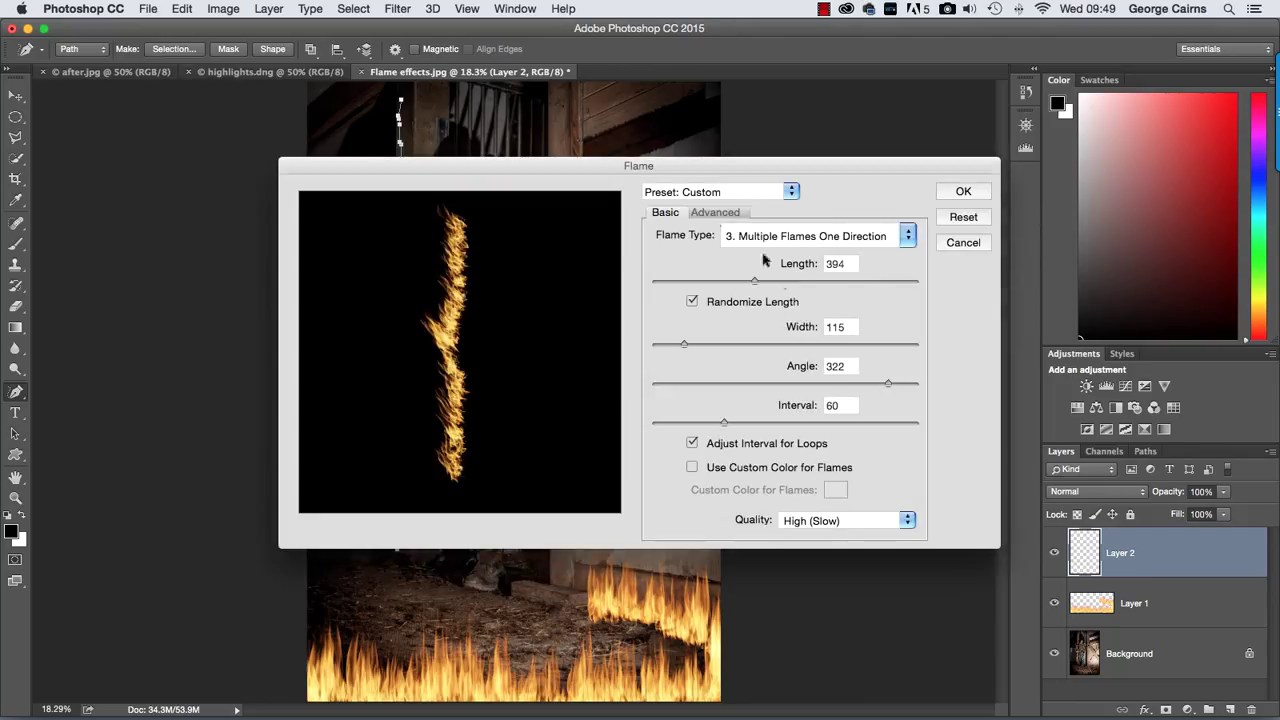
left_click_drag(741, 285, 728, 281)
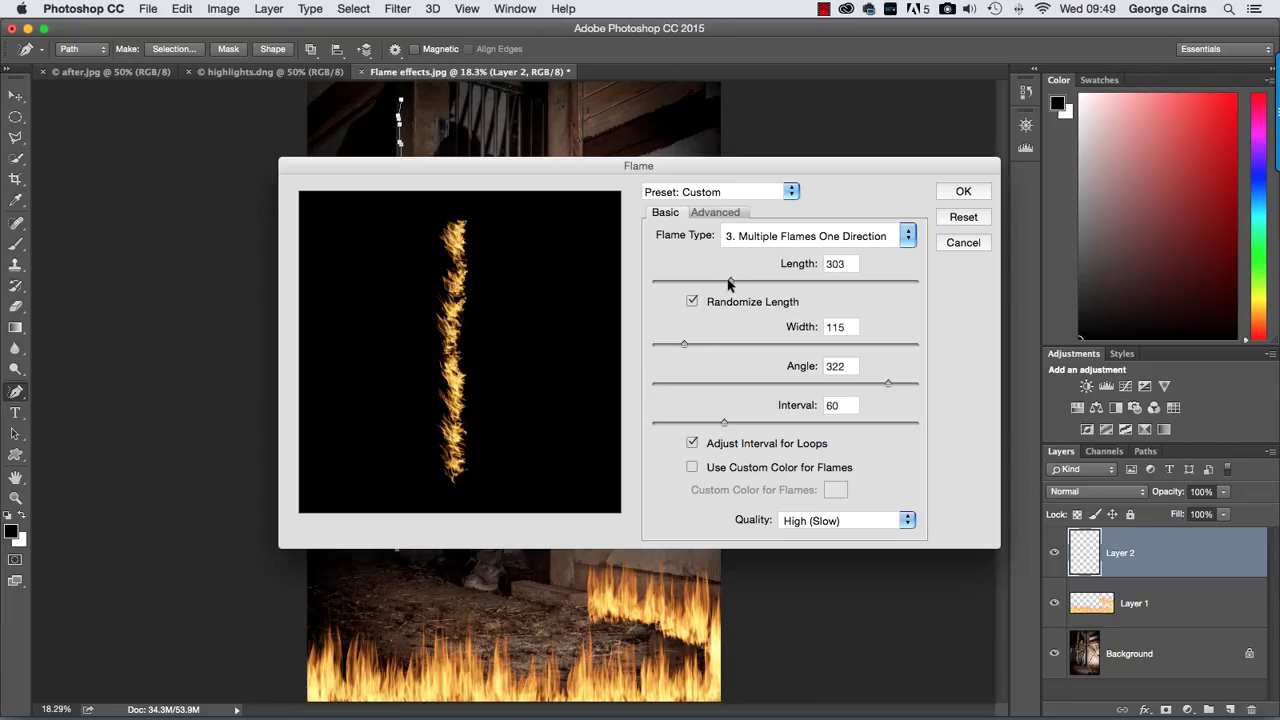
left_click(957, 190)
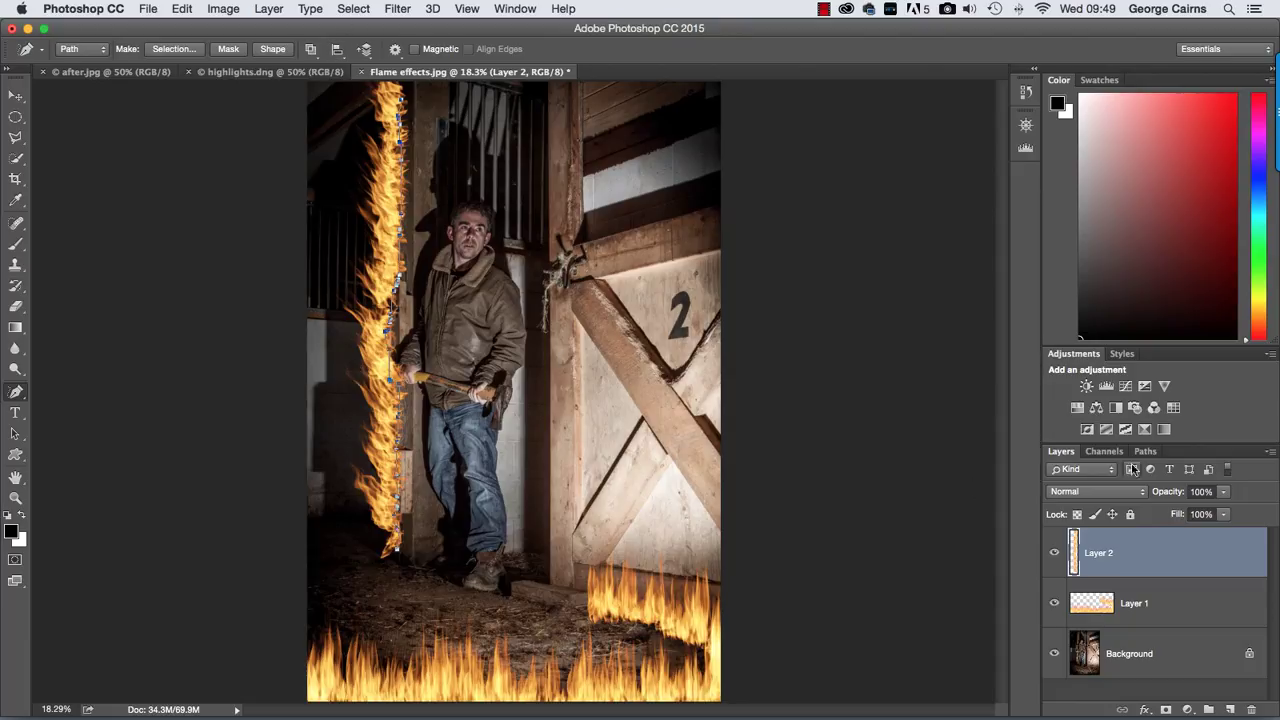
- Deselect the post's Work Path in the Paths panel and return to Layers
left_click(1145, 451)
left_click(1120, 570)
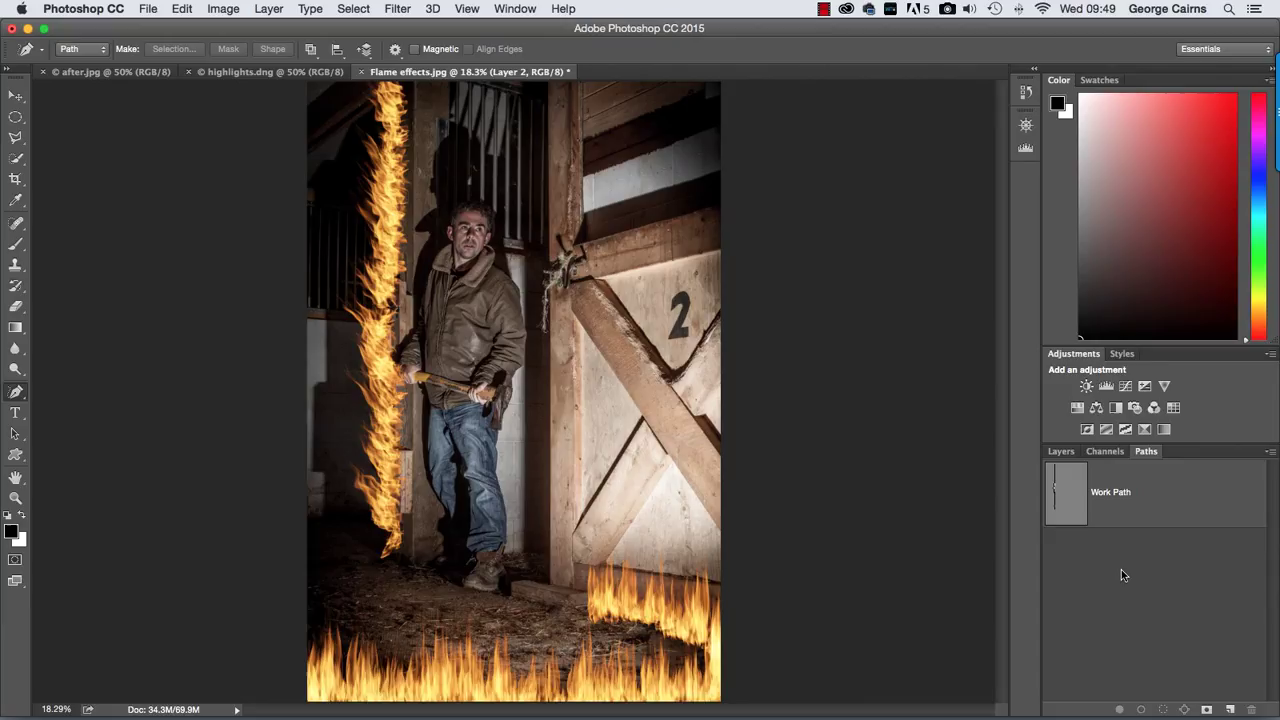
left_click(1060, 452)
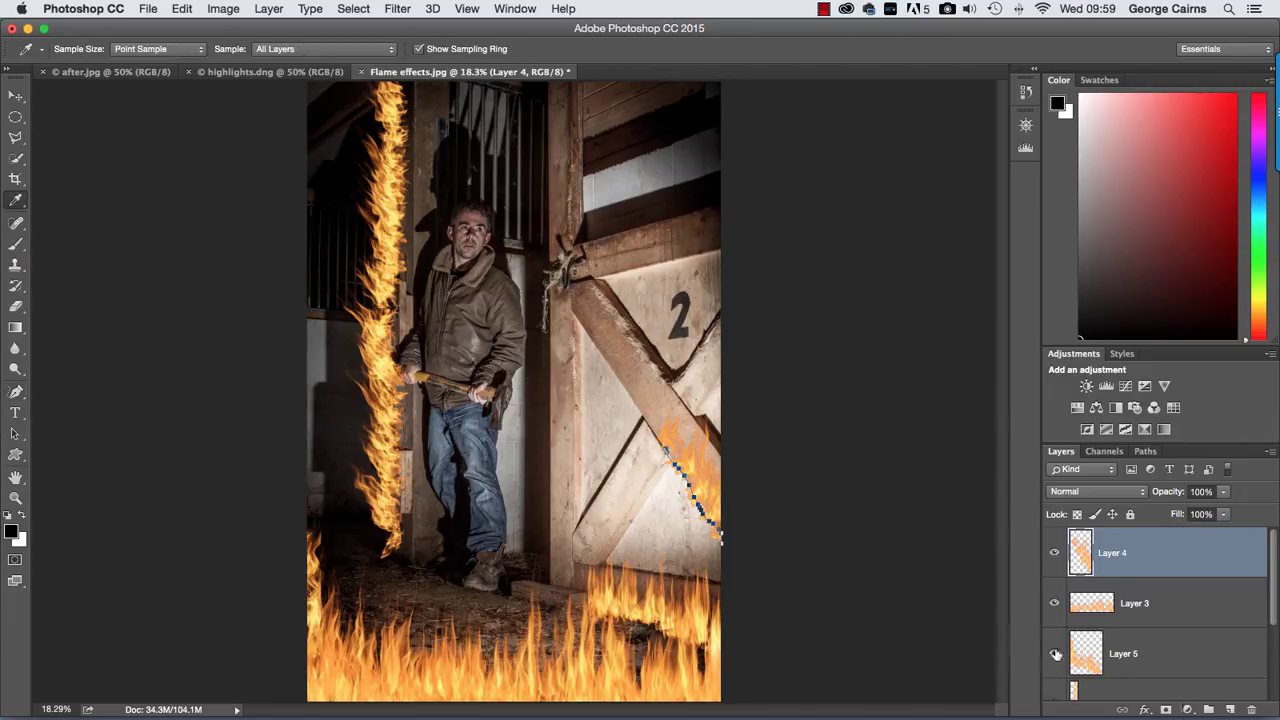
- Add Layer 6 and sample flame yellow and brown-orange as the two colours
left_click(1231, 709)
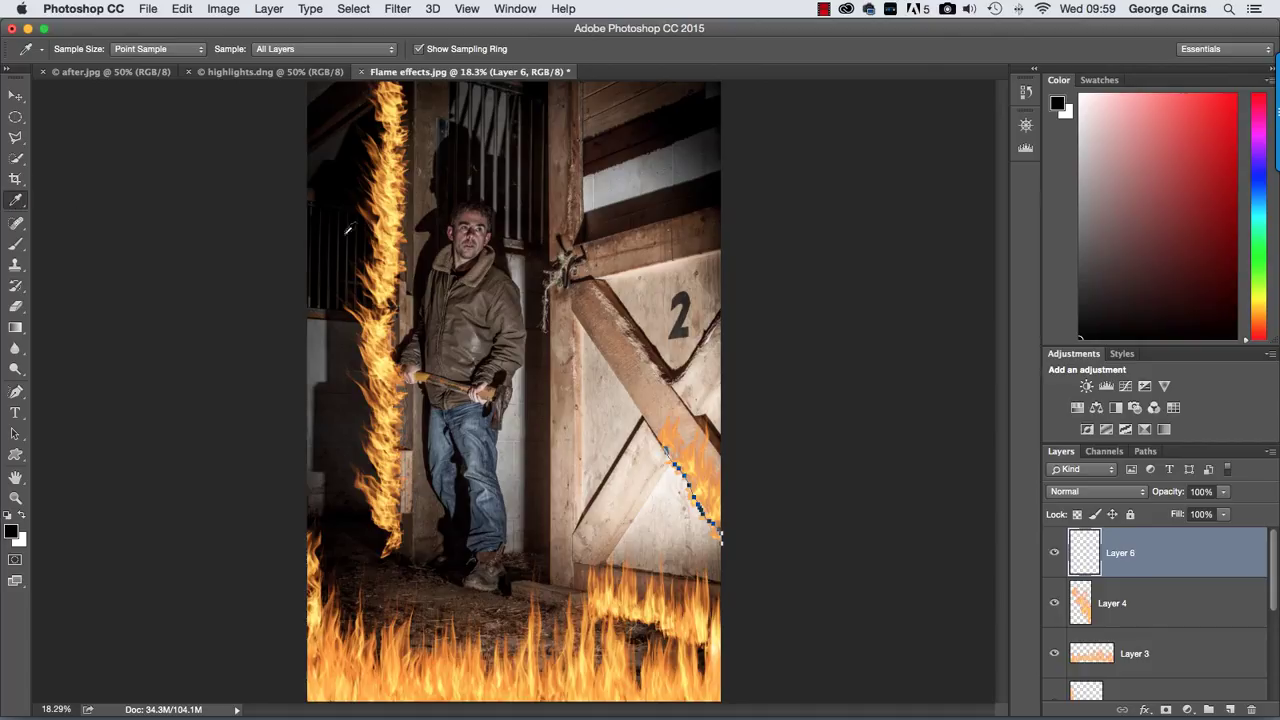
left_click(394, 204)
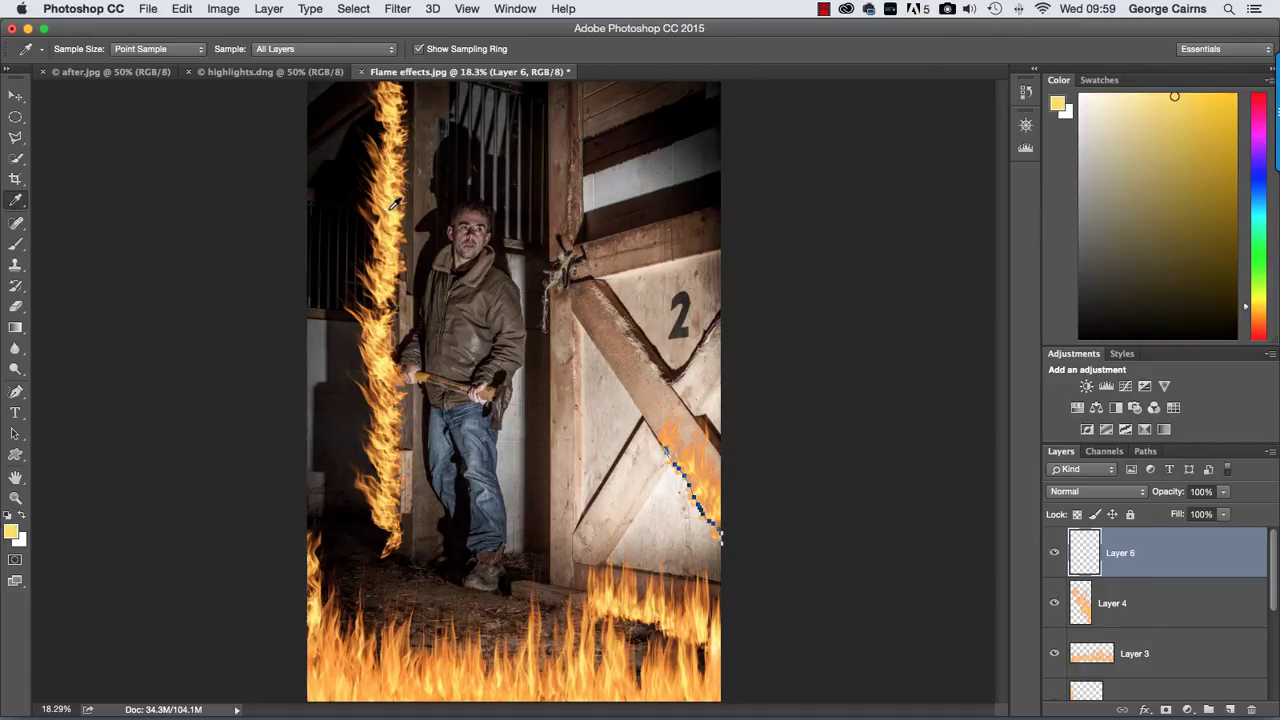
left_click(21, 516)
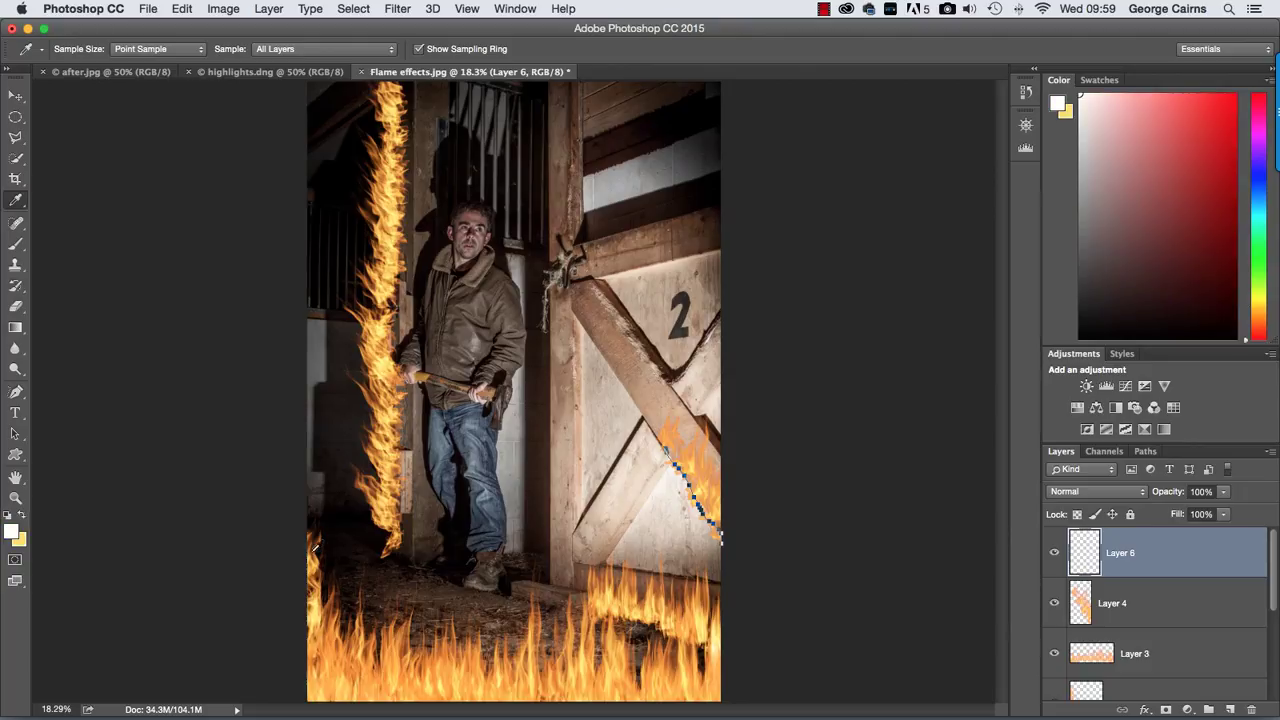
left_click(310, 546)
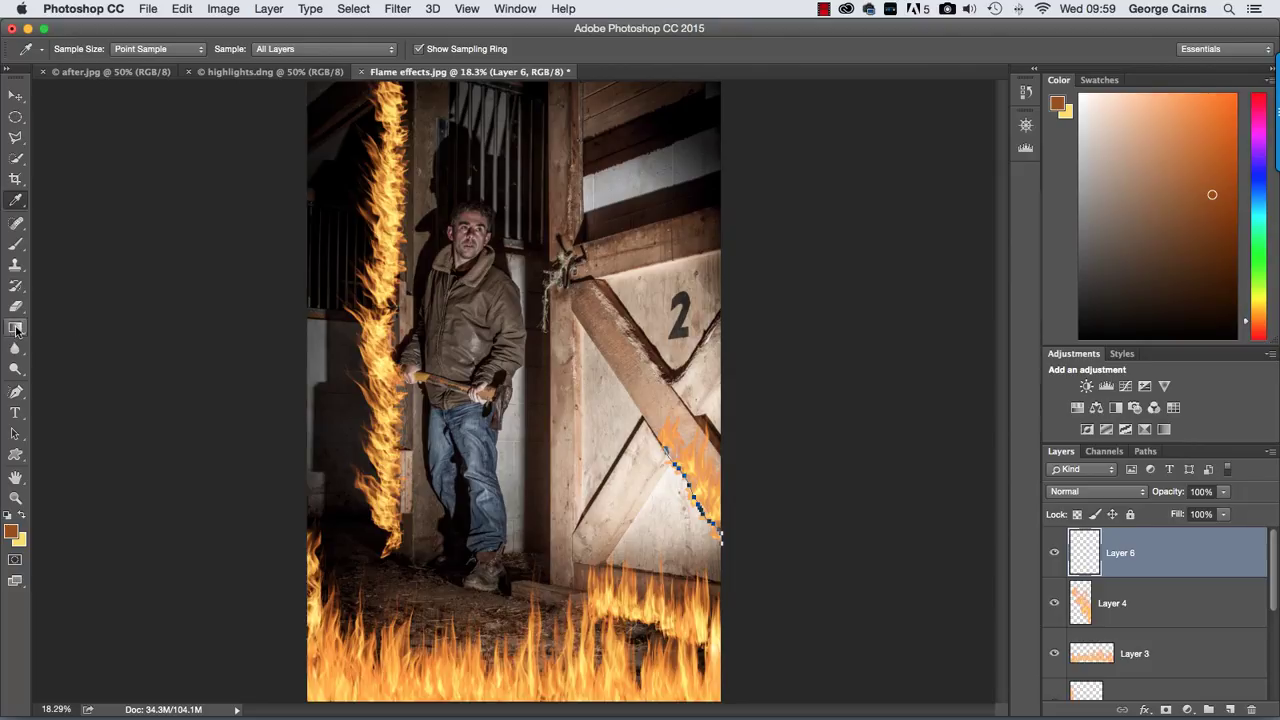
- Fill Layer 6 with a radial gradient, yellow at the centre fading to brown
left_click(16, 329)
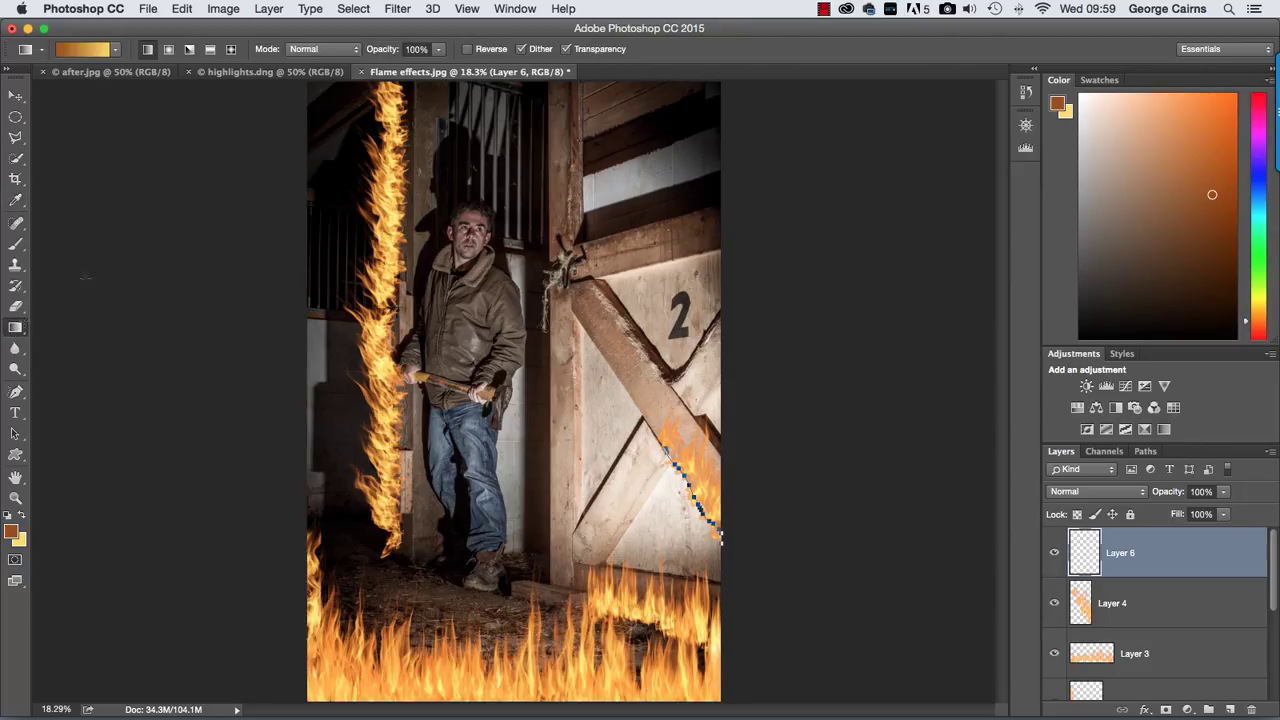
left_click(168, 50)
left_click(82, 49)
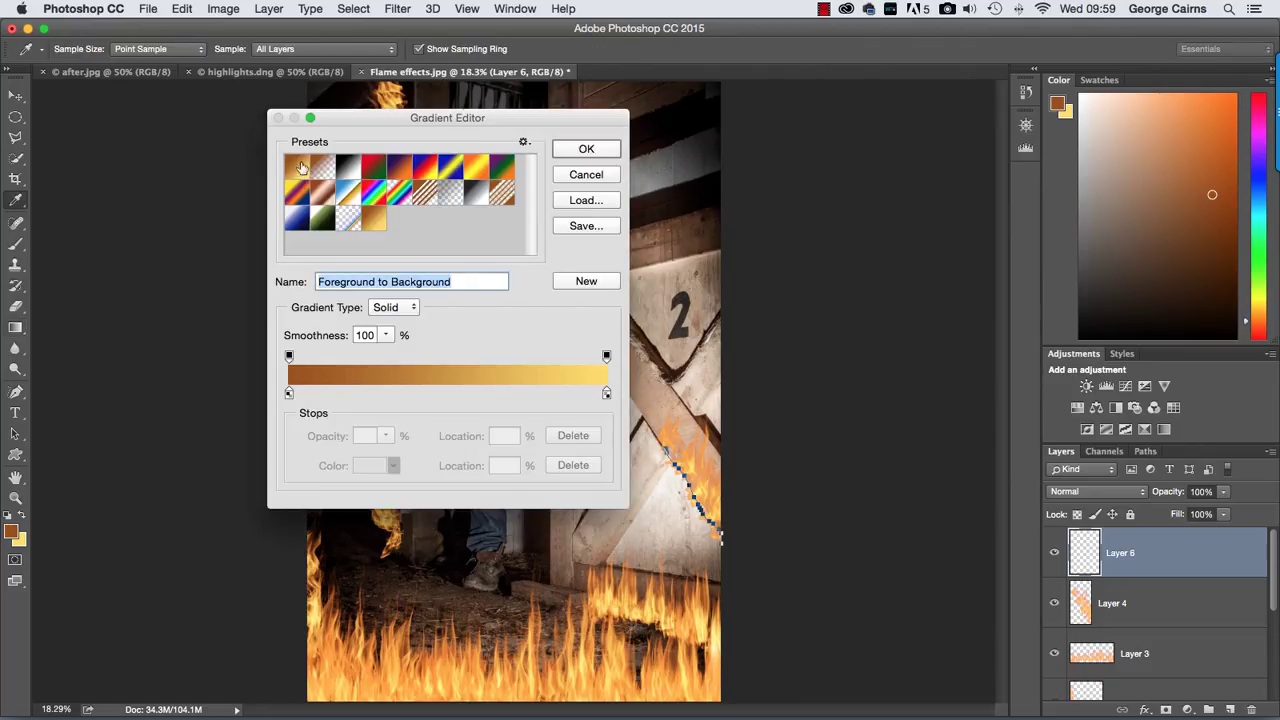
left_click(574, 152)
left_click_drag(510, 358, 634, 538)
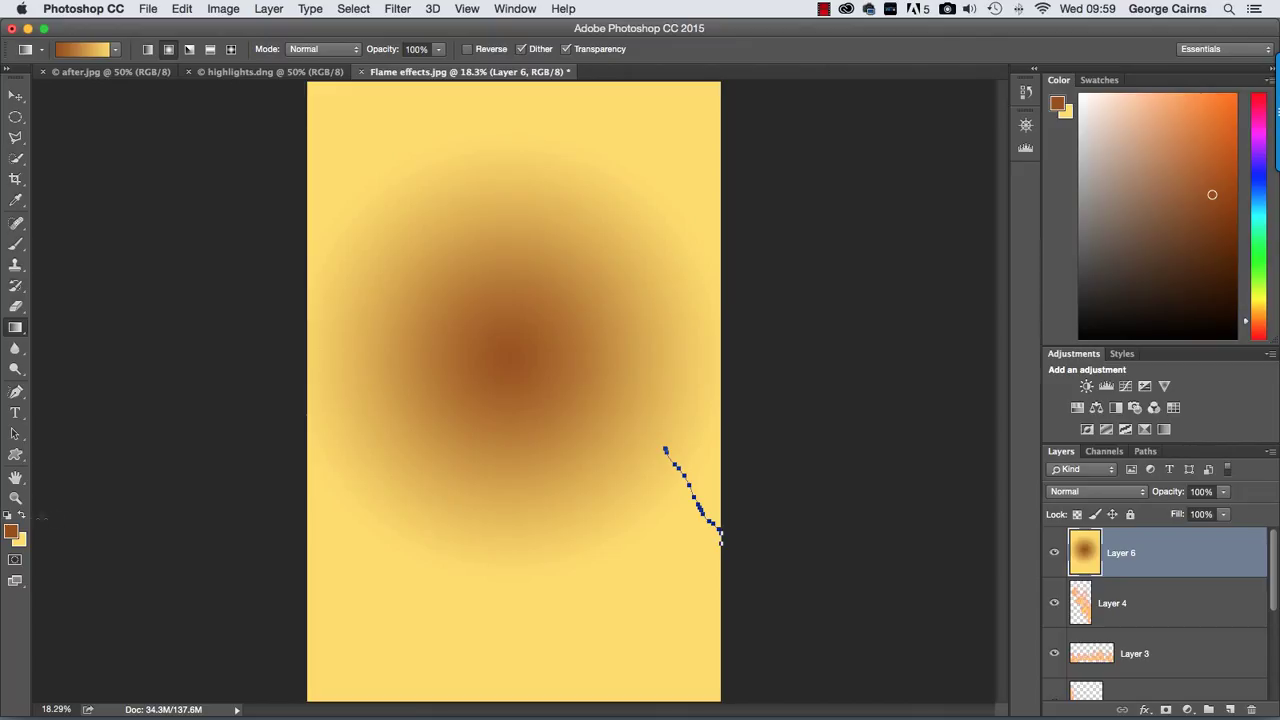
left_click(21, 516)
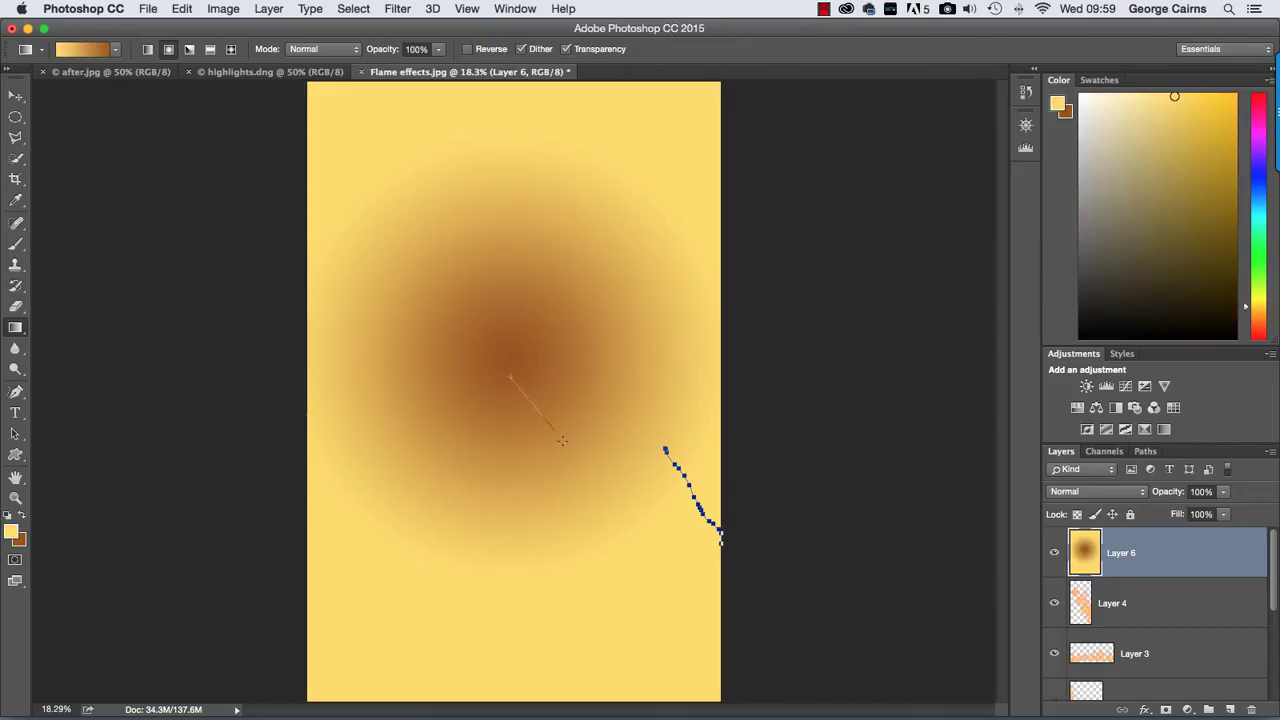
left_click_drag(562, 440, 654, 559)
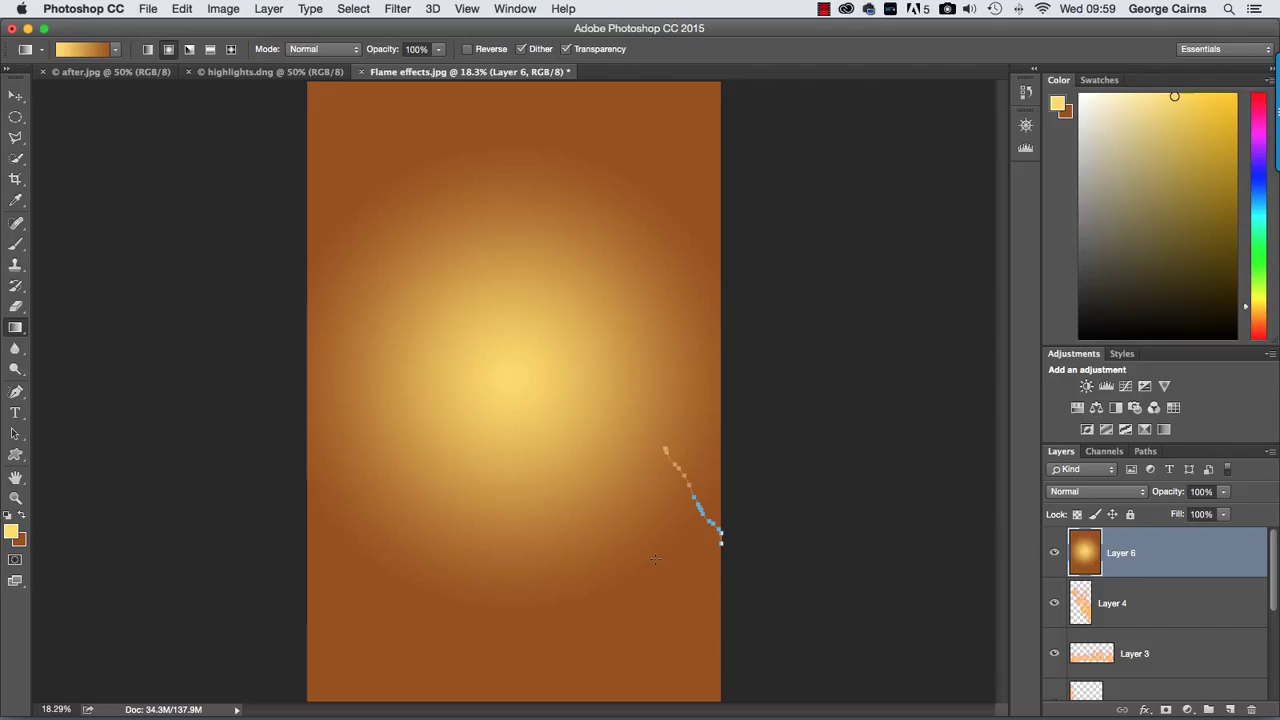
- Blend Layer 6 in Soft Light at 71% opacity
left_click(1084, 492)
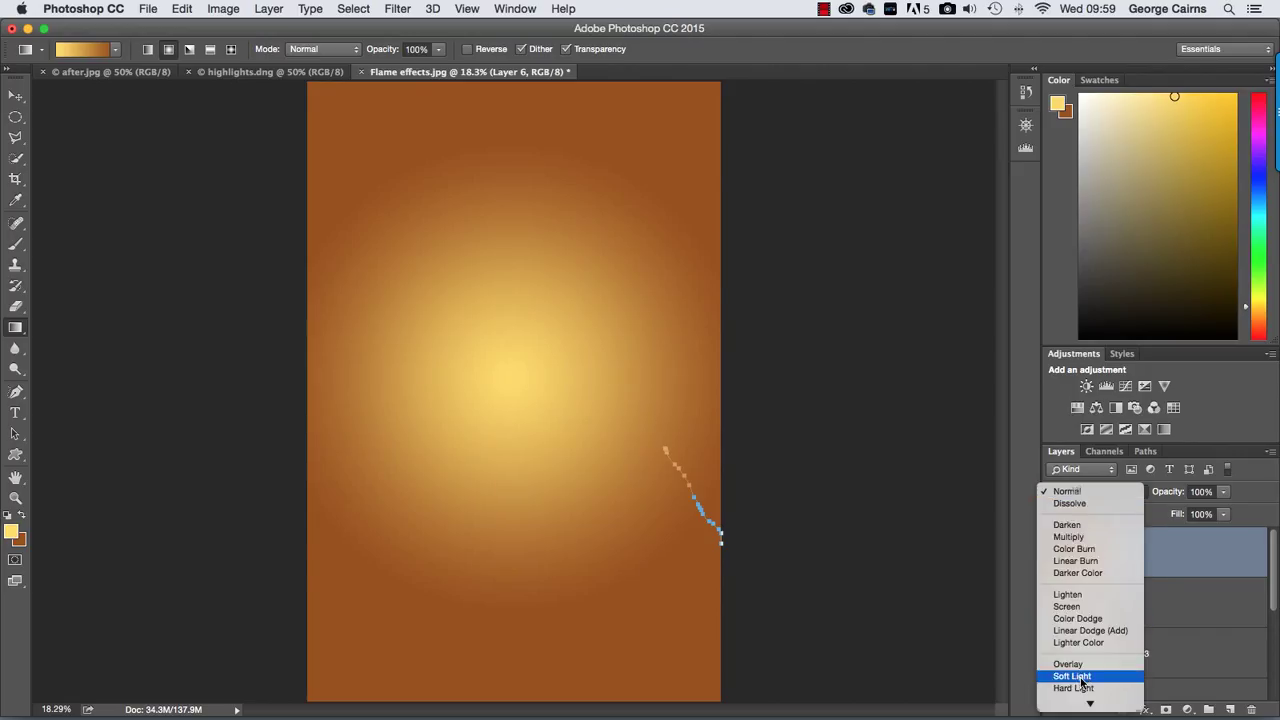
left_click(1072, 677)
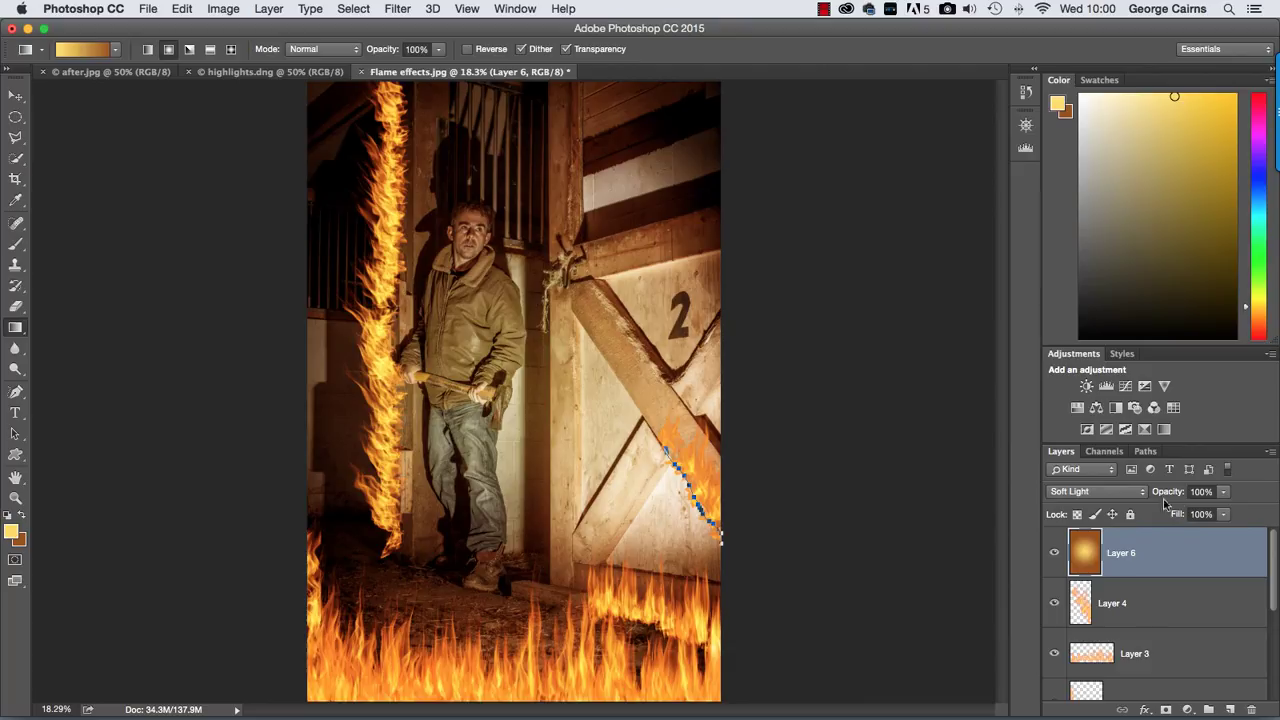
left_click_drag(1176, 494, 1147, 497)
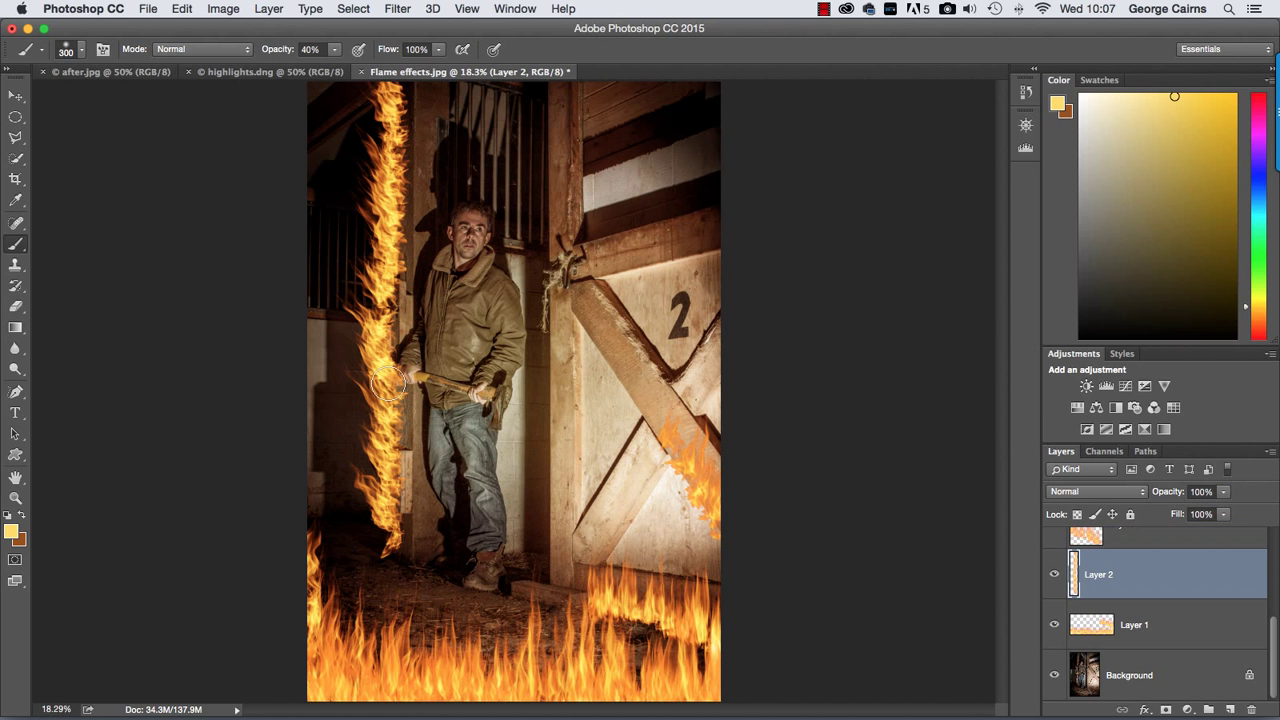
- Add a layer mask to Layer 2 and paint black over the man's hand to hide the pillar flames
key("super+equal")
key("super+equal")
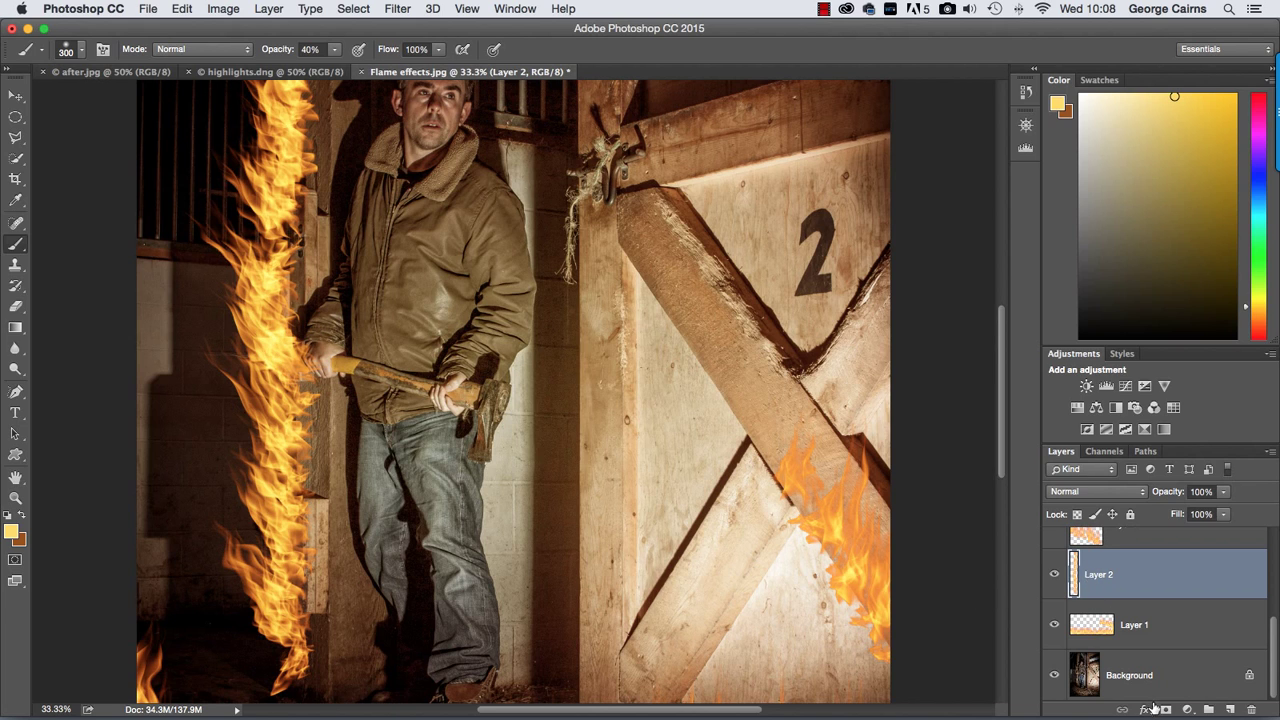
left_click(1165, 709)
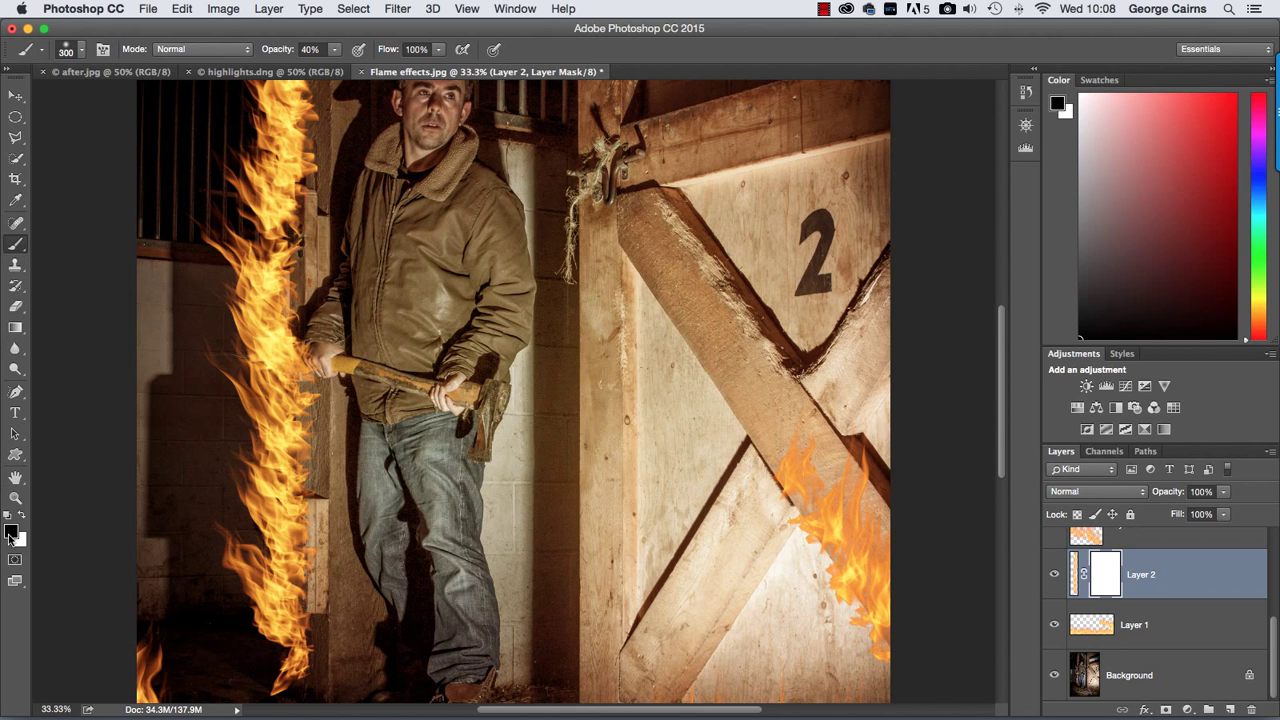
mouse_move(292, 344)
left_mouse_down()
mouse_move(327, 346)
mouse_move(333, 381)
mouse_move(327, 343)
left_mouse_up()
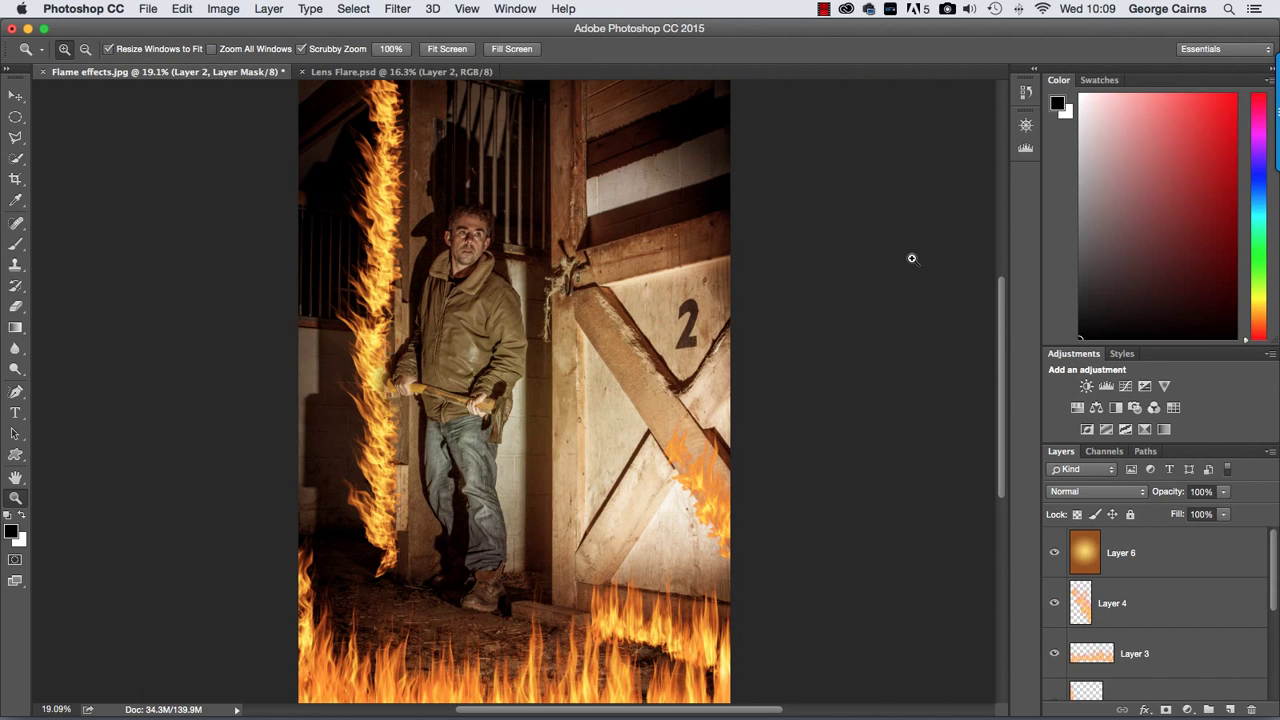
- Switch to Lens Flare.psd, zoom in on the burning building, and add an empty Layer 3
key("ctrl+Tab")
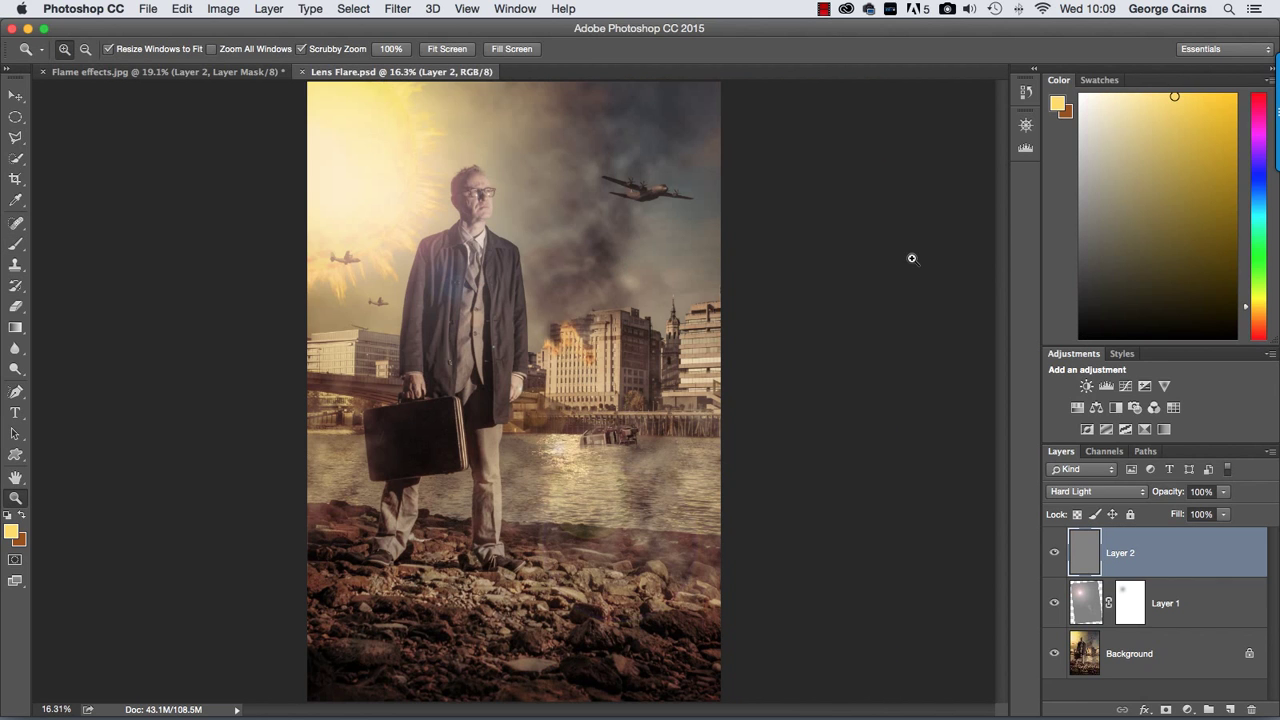
left_click(566, 350)
left_click(566, 350)
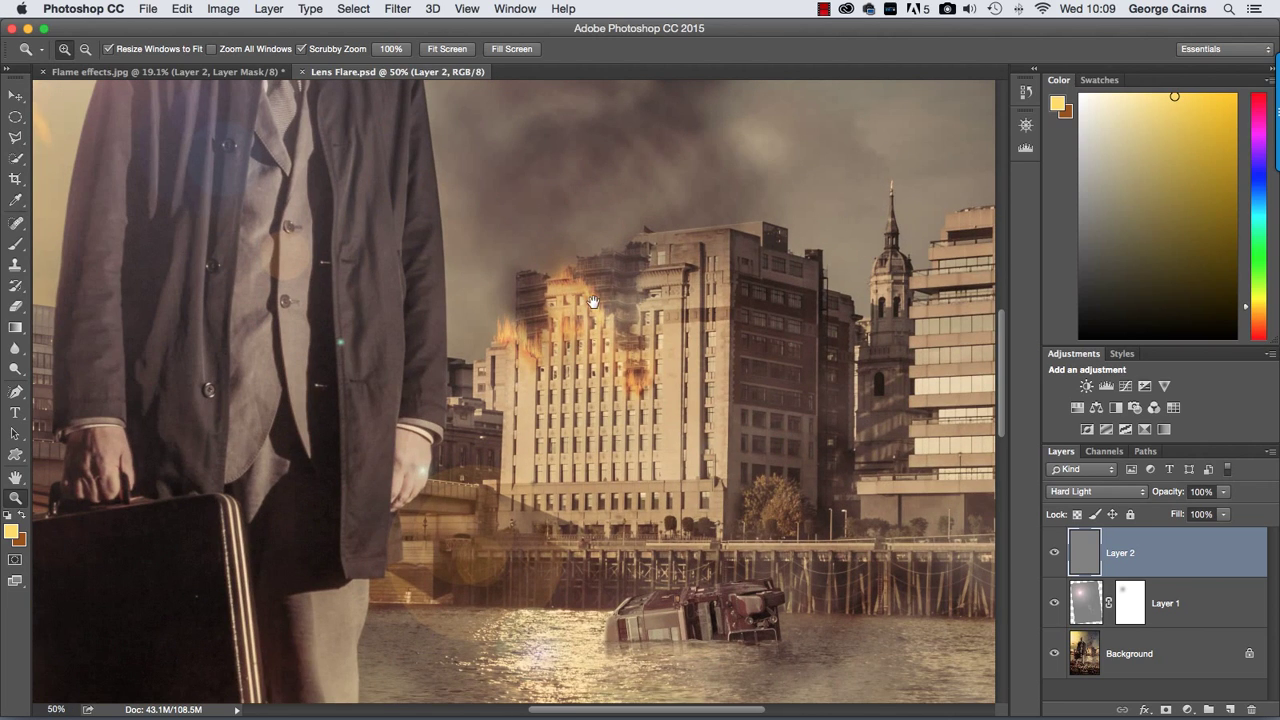
scroll(633, 301, "up", 10)
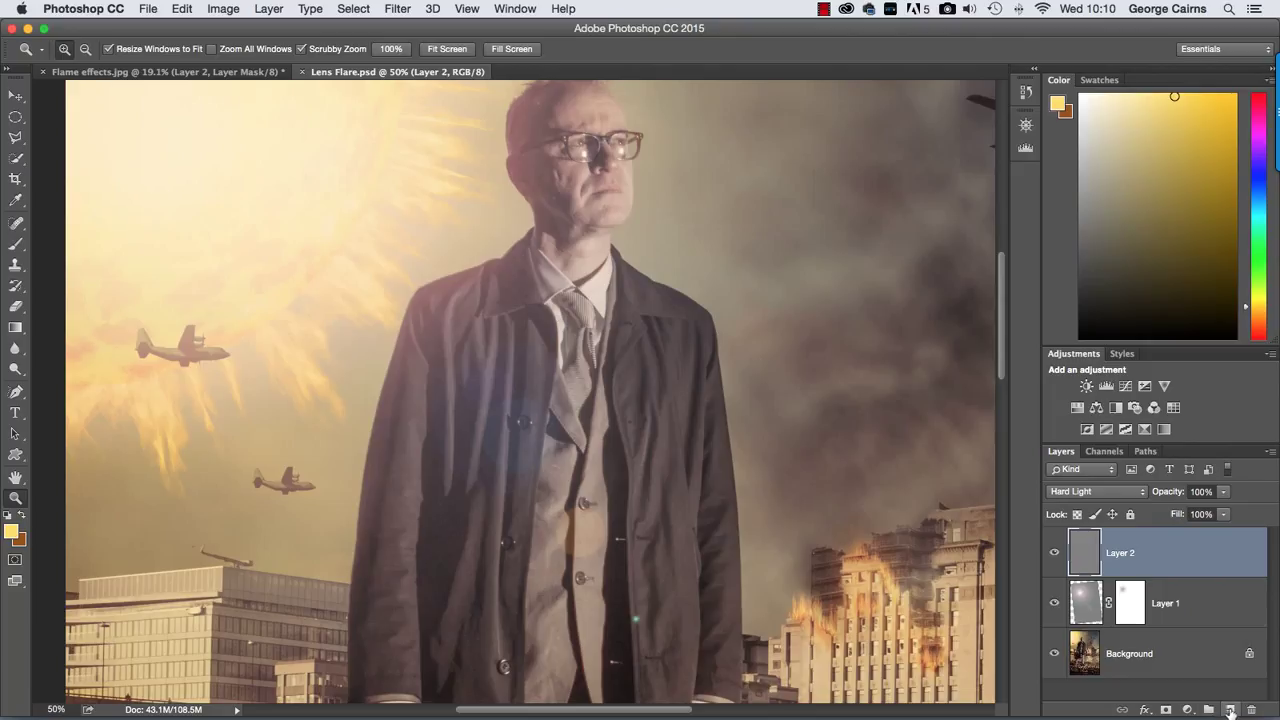
left_click(1230, 710)
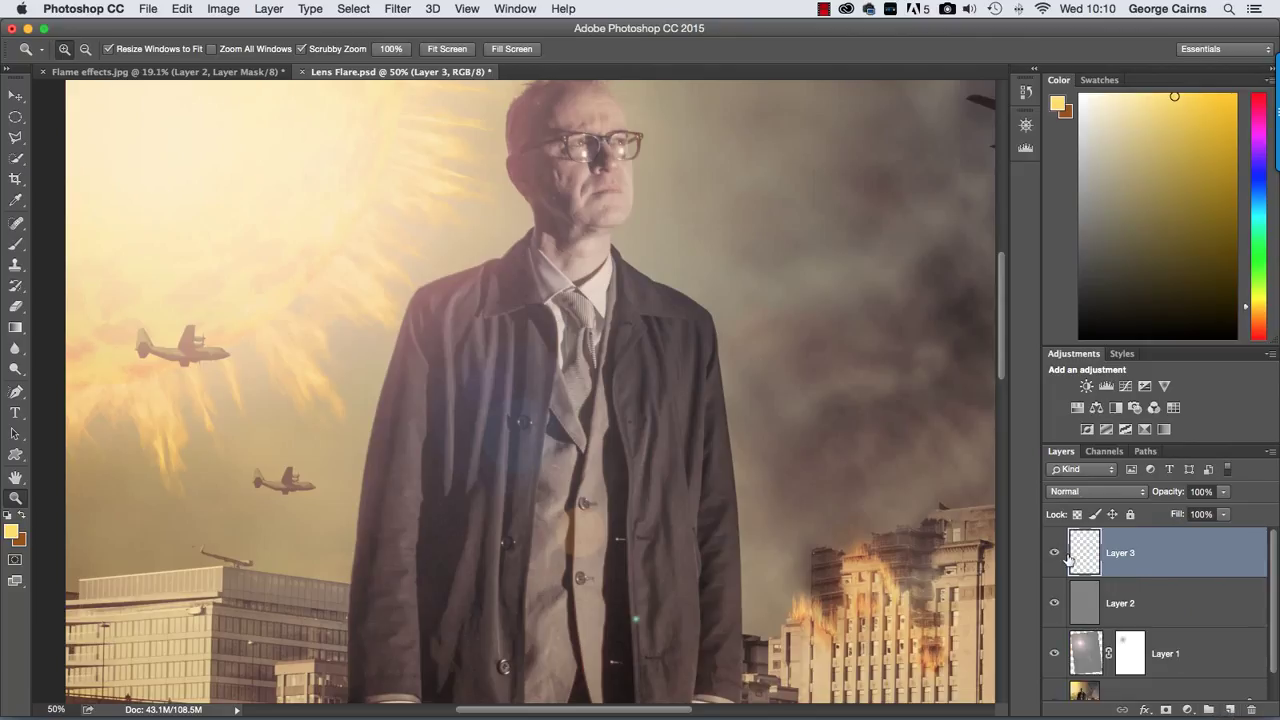
- Draw an elliptical selection over the man's chest and convert it to a work path with tolerance 2.0
left_click(15, 117)
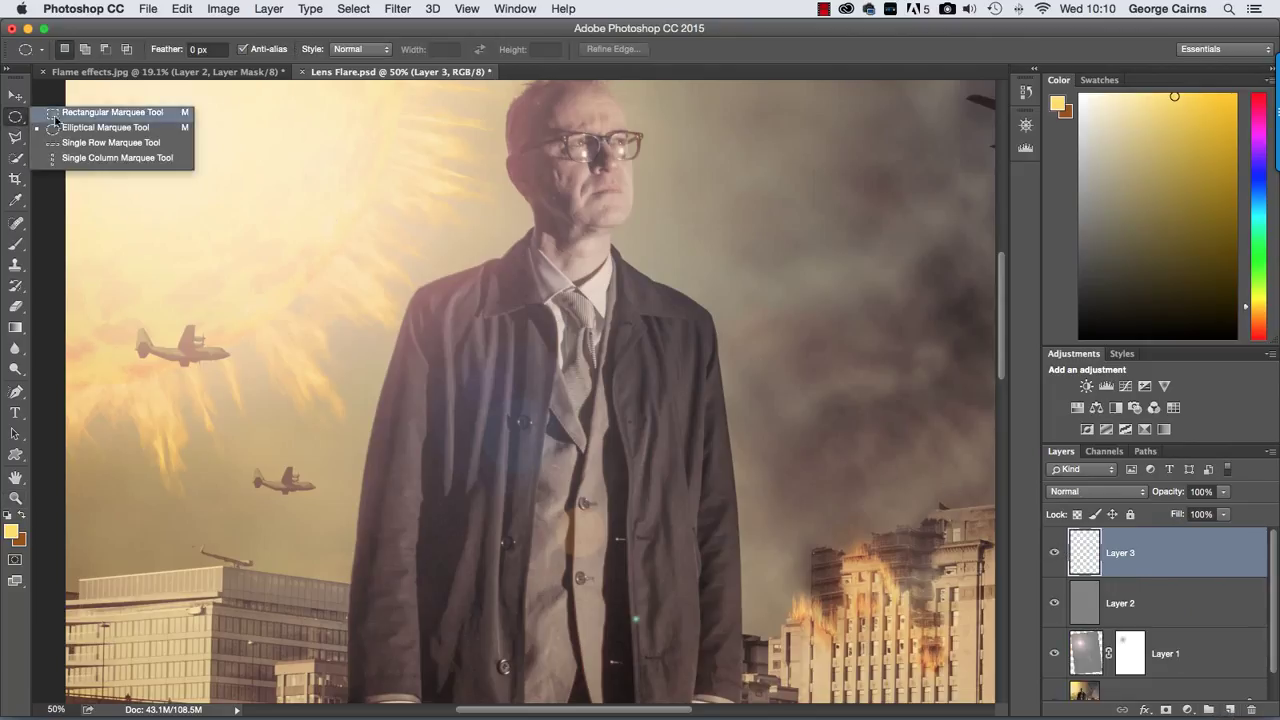
left_click(60, 127)
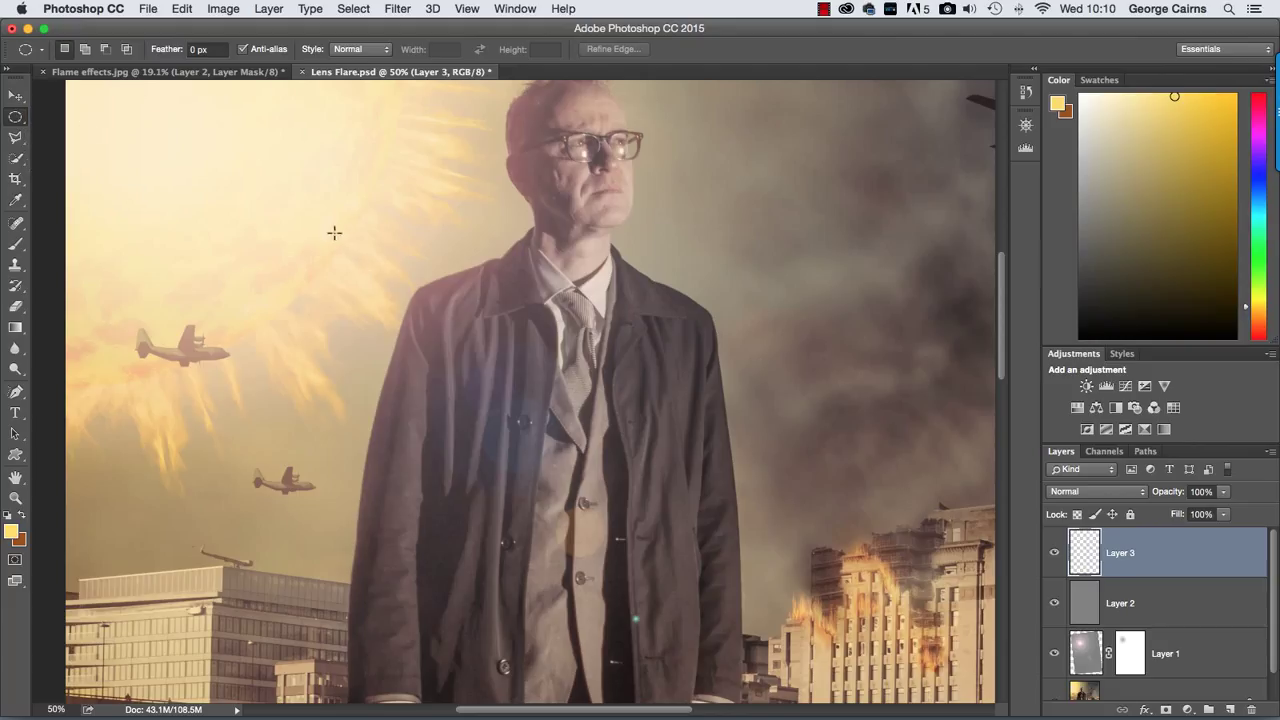
left_click_drag(334, 232, 724, 518)
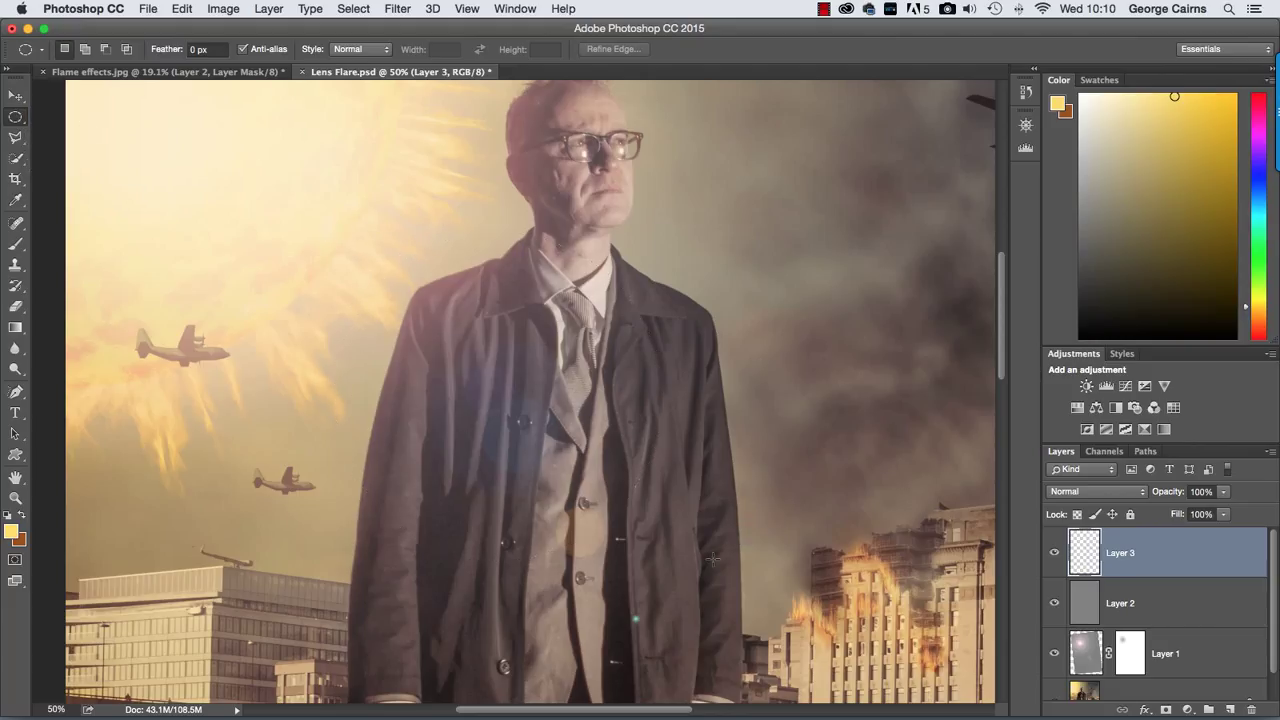
right_click(527, 287)
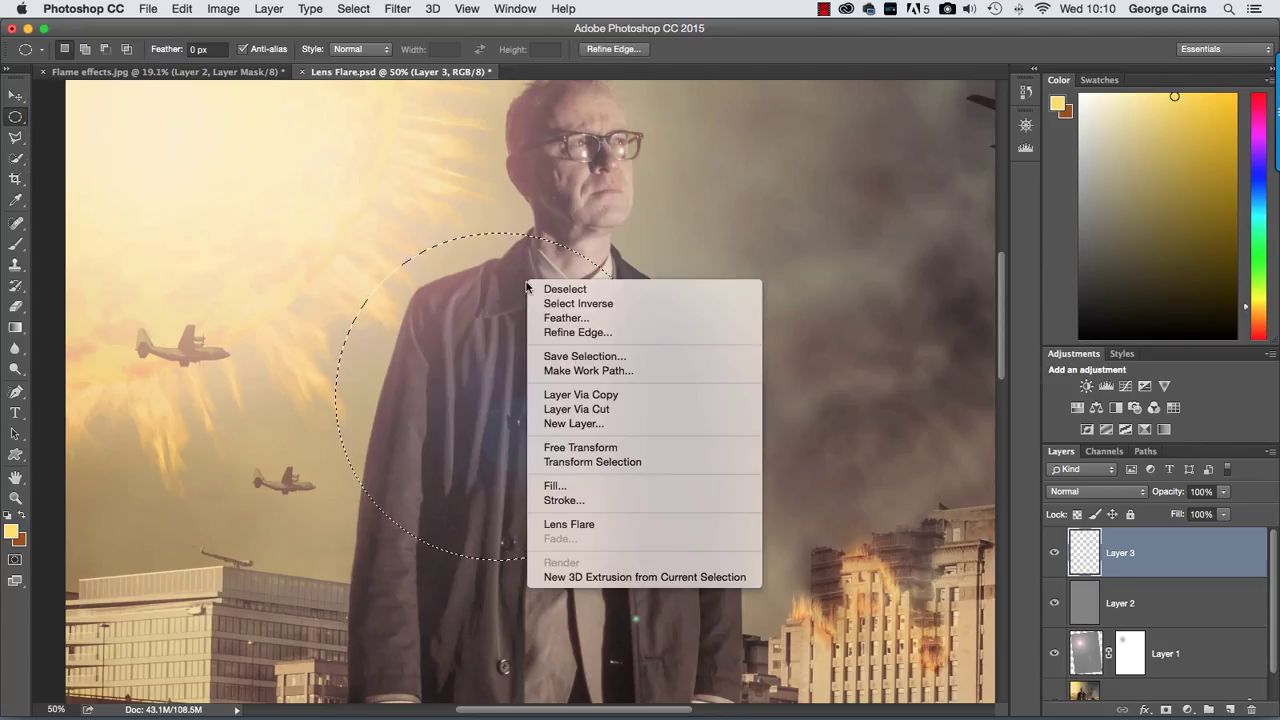
left_click(586, 371)
left_click(778, 471)
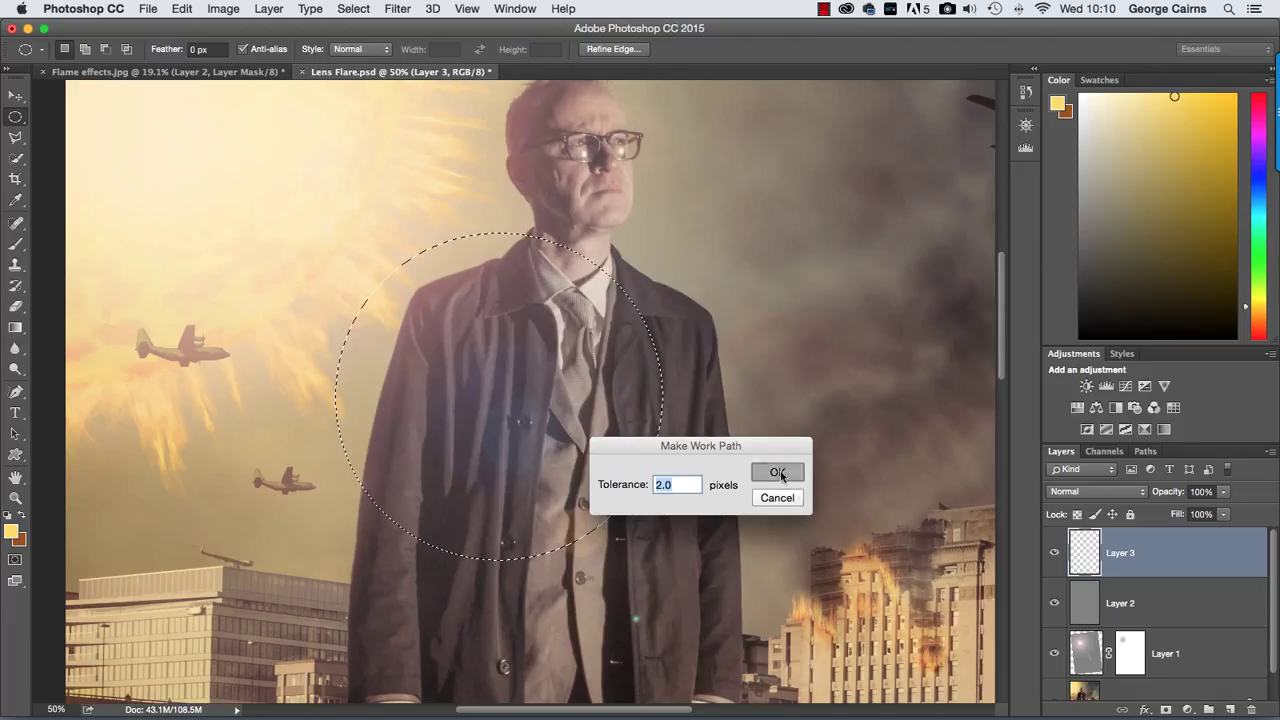
- In Filter > Render > Flame, choose Multiple Flames Path Directed and set the Angle to 360
left_click(403, 10)
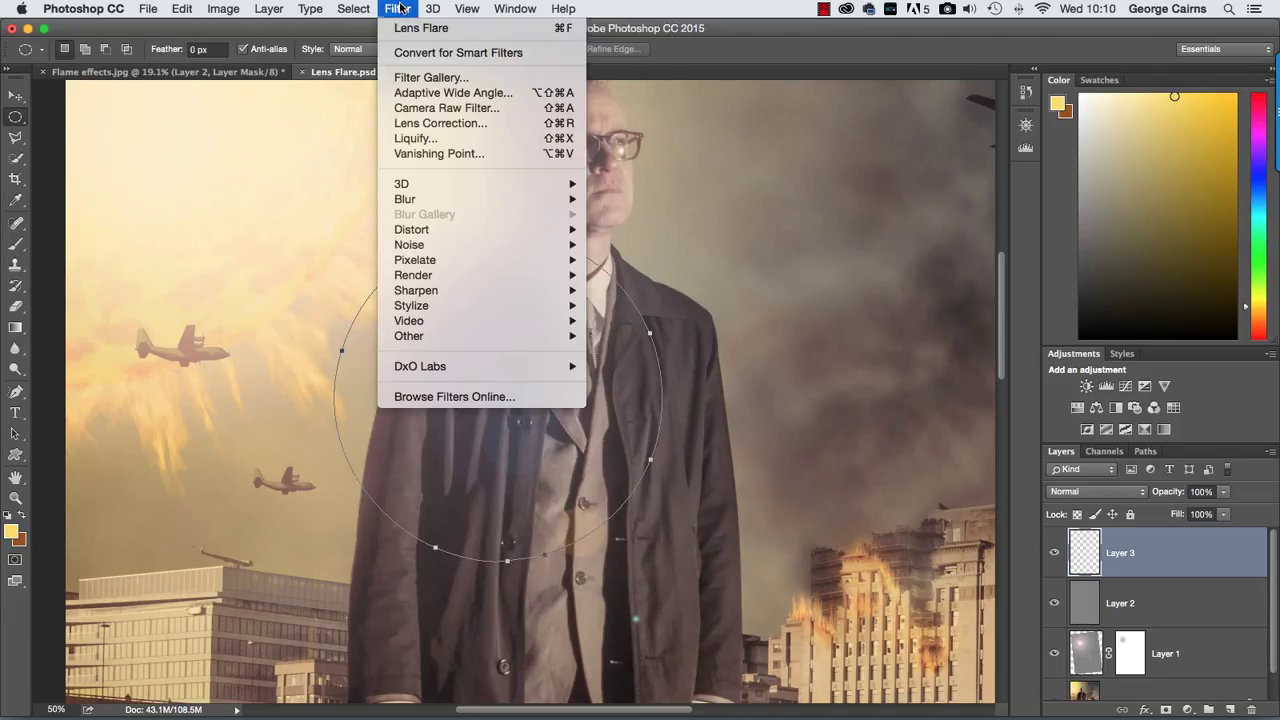
mouse_move(432, 276)
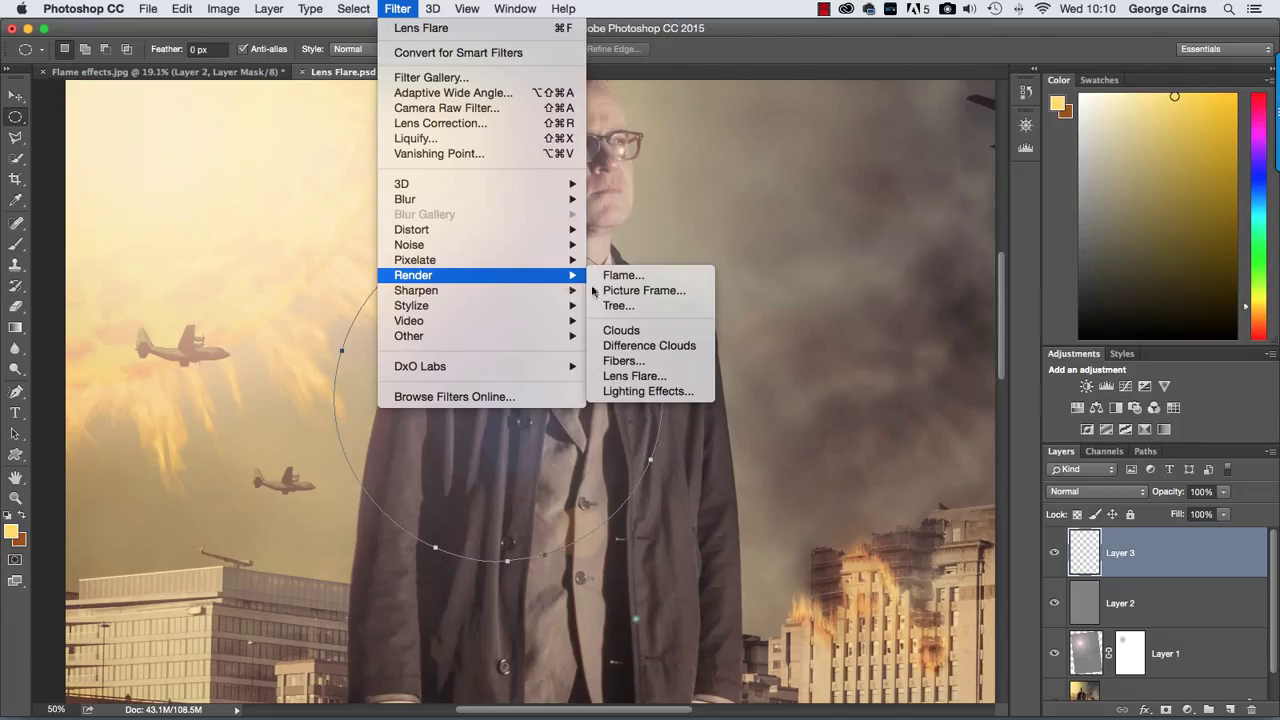
left_click(637, 277)
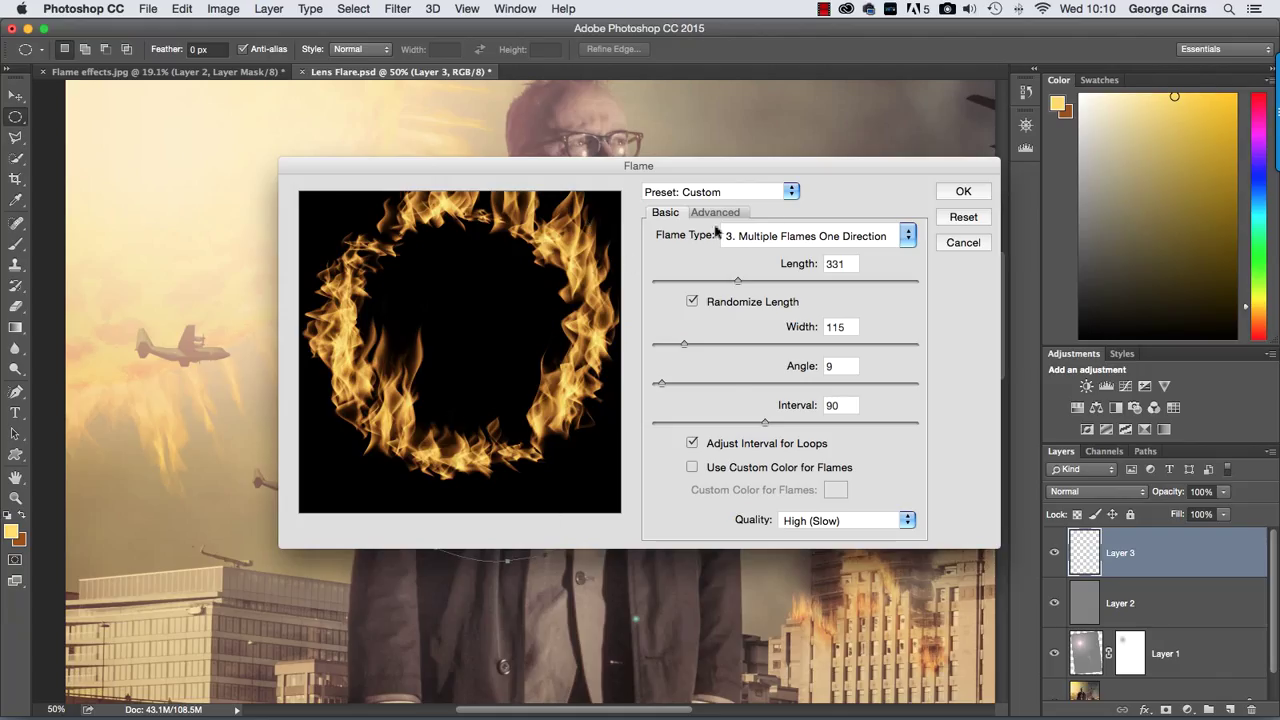
left_click(777, 240)
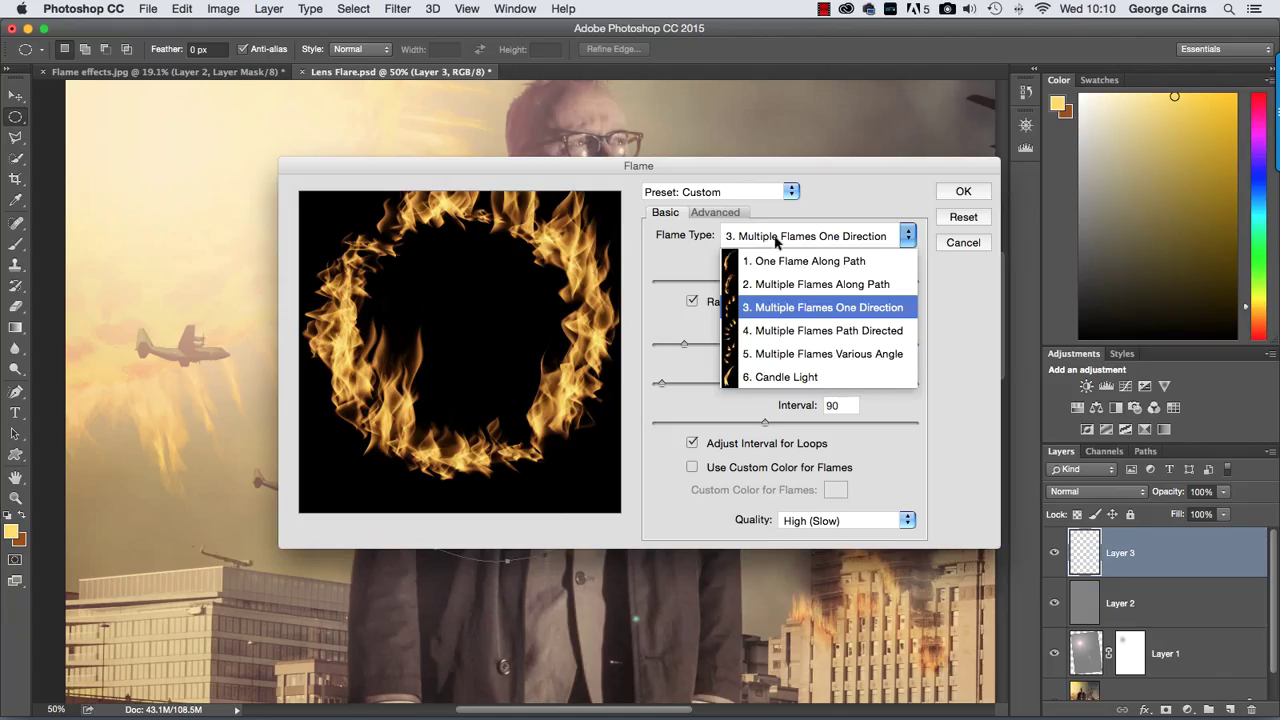
left_click(805, 331)
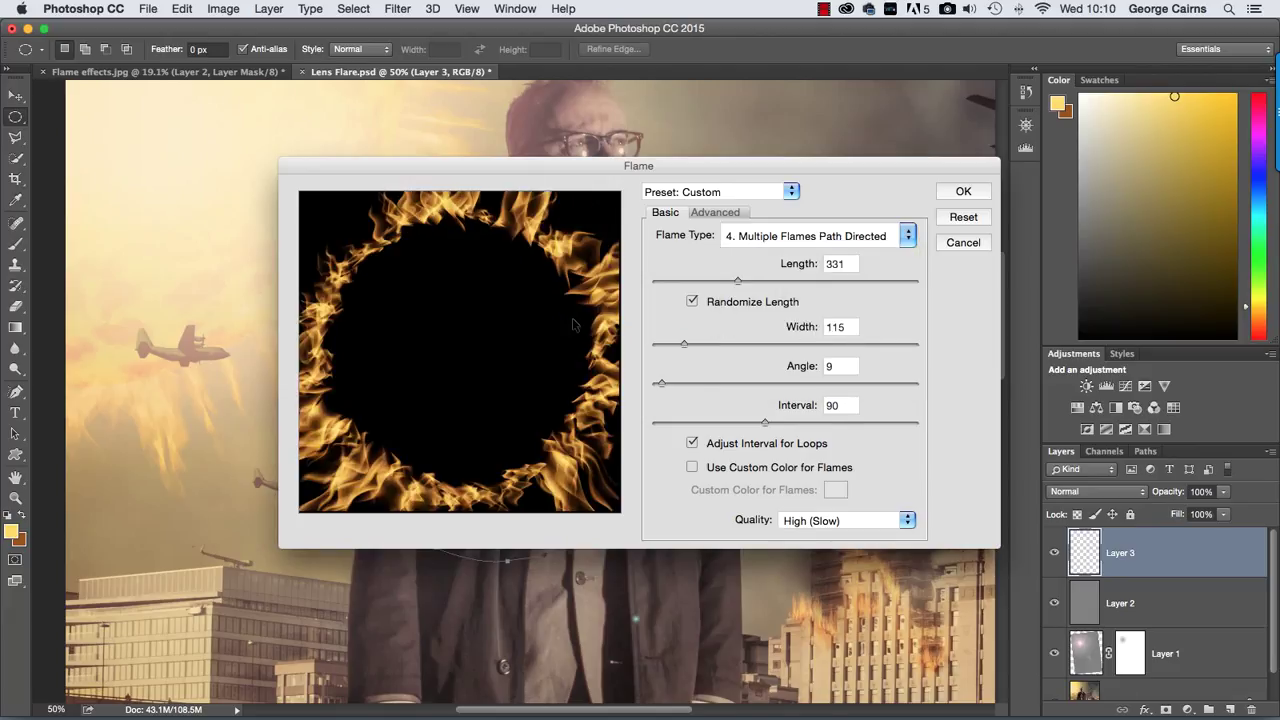
left_click_drag(661, 384, 631, 387)
left_click(775, 383)
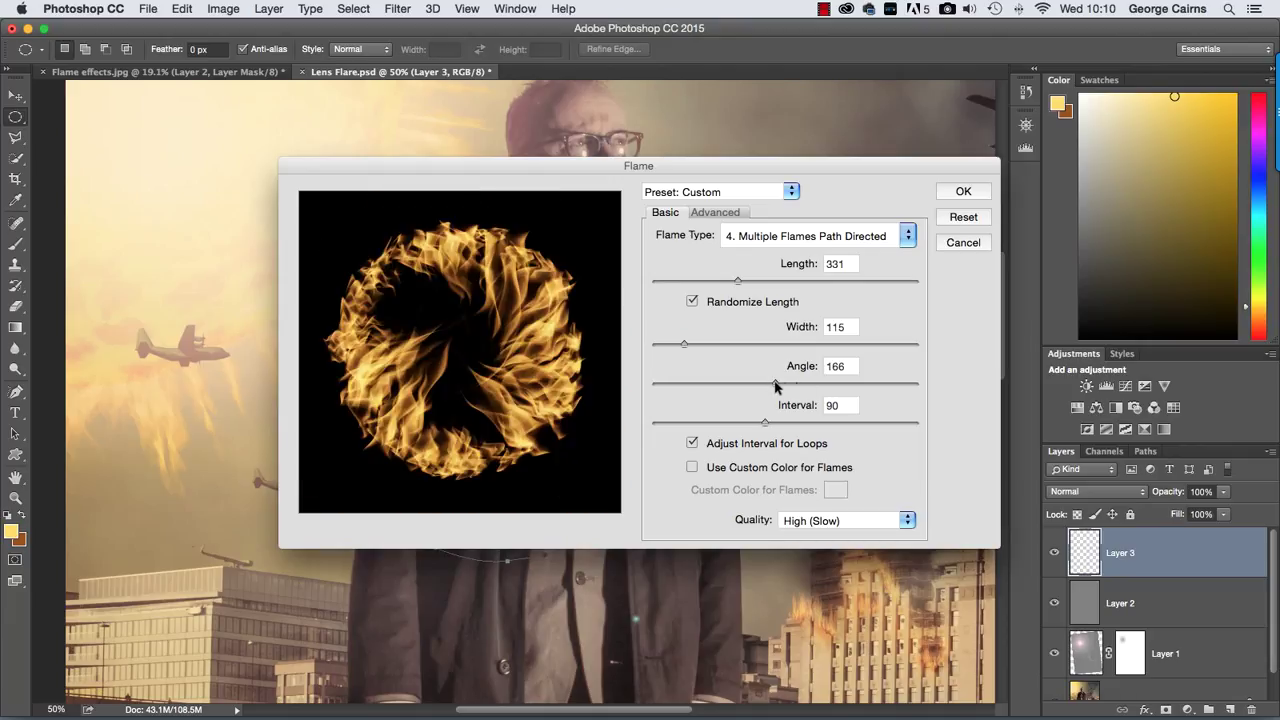
left_click_drag(775, 383, 943, 383)
- Confirm the Flame settings to render the circular flames on Layer 3
left_click(962, 191)
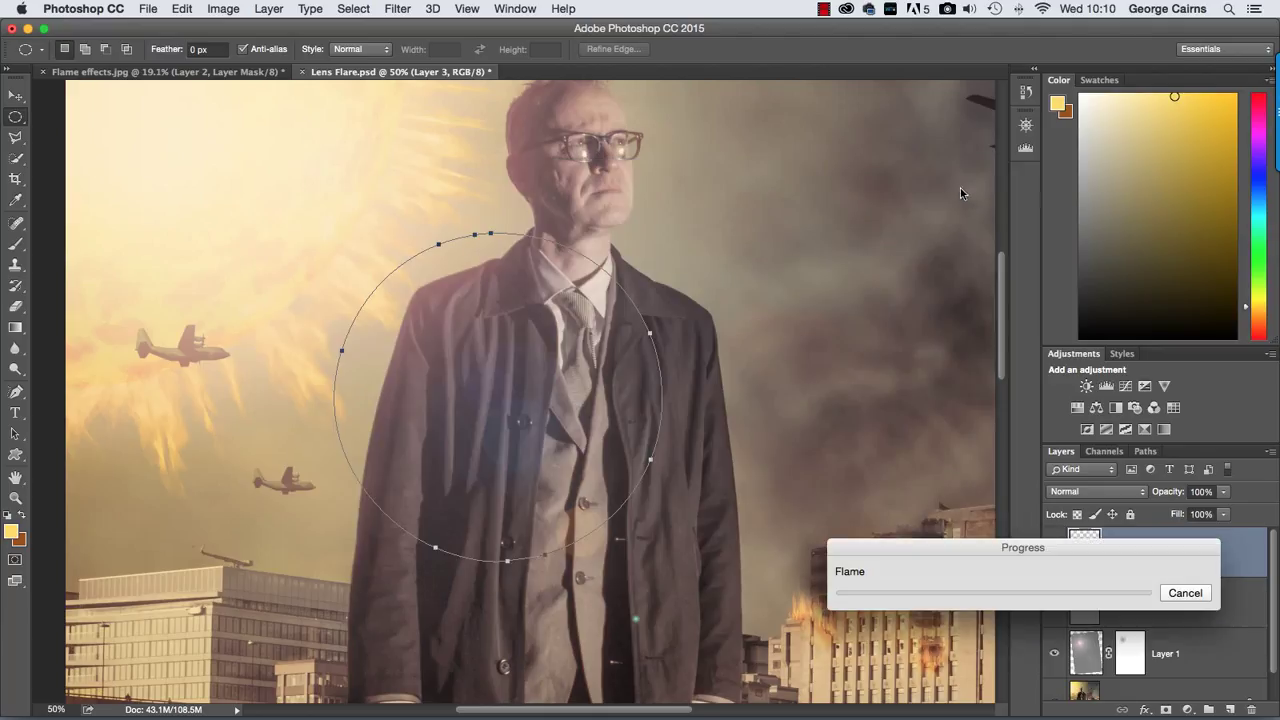